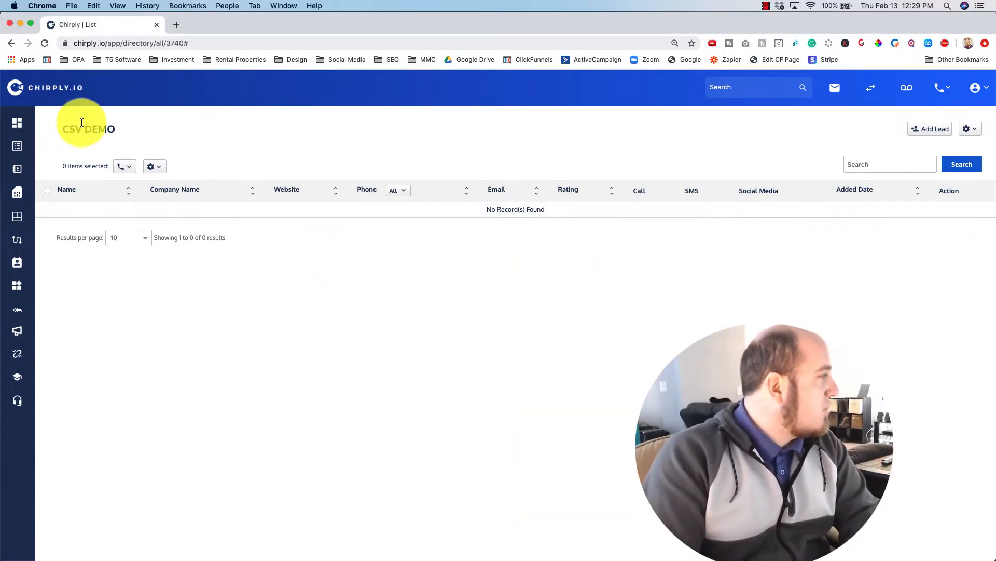
Step: Go to the All List page showing CSV DEMO with 0 leads and CJ Rose List with 331
click(17, 146)
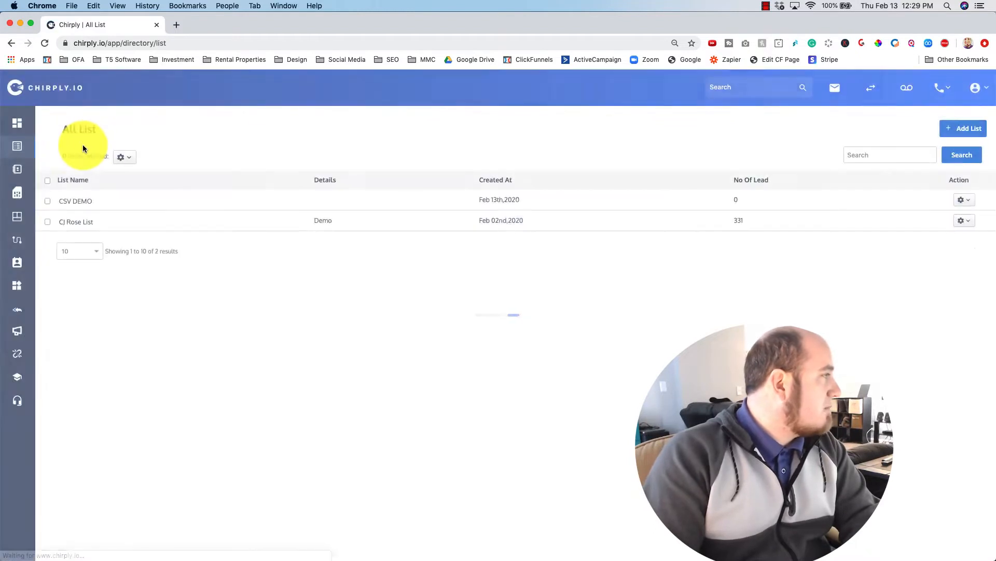
mouse_move(17, 147)
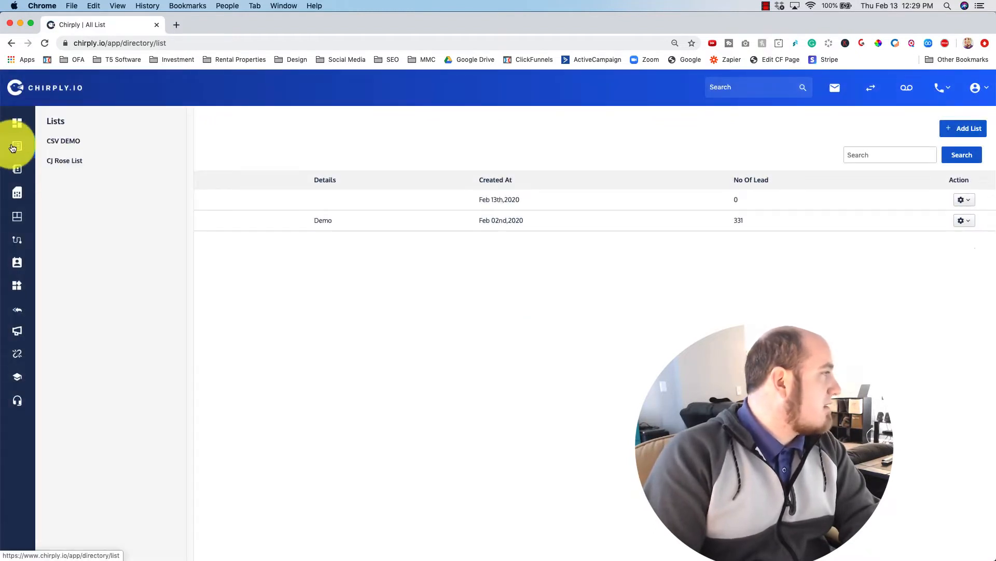
Step: Cancel the Create List modal and open the empty CSV DEMO list from the Lists flyout
click(969, 128)
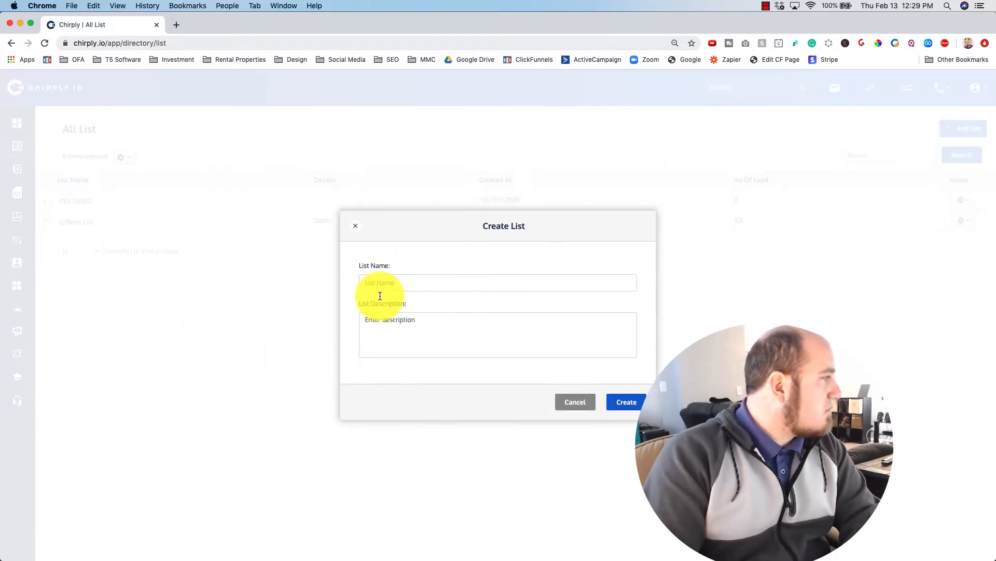
click(584, 399)
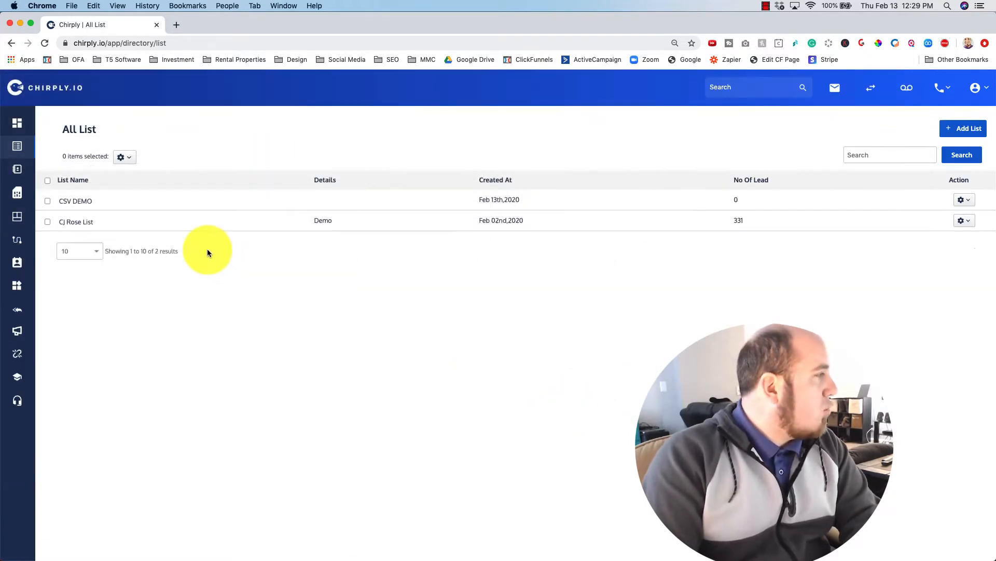
mouse_move(17, 150)
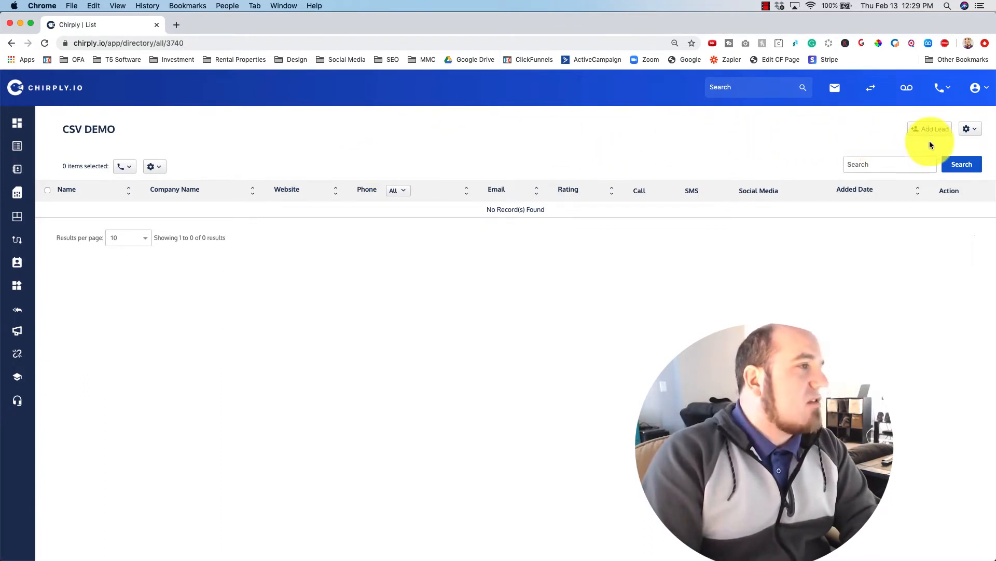
click(969, 130)
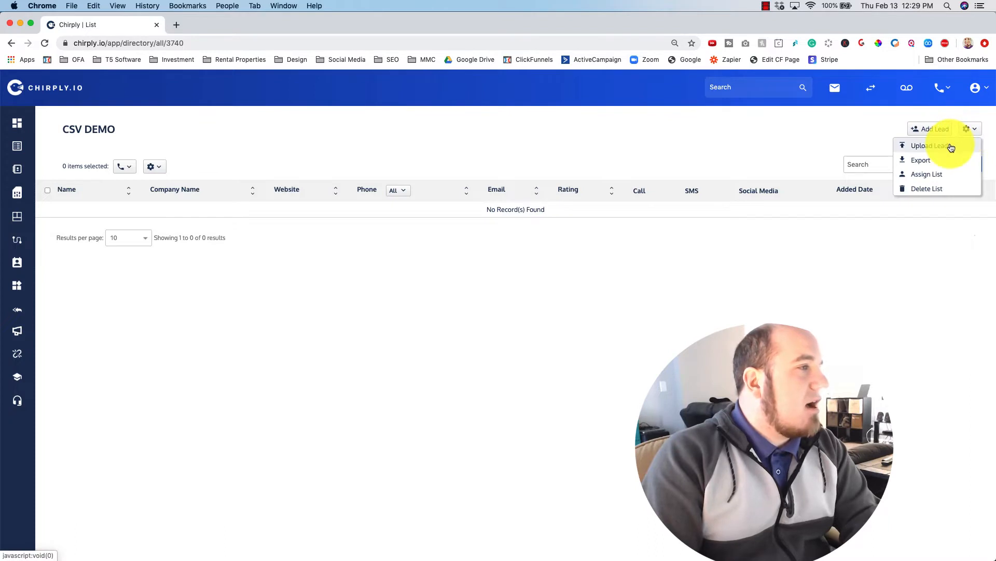
click(952, 147)
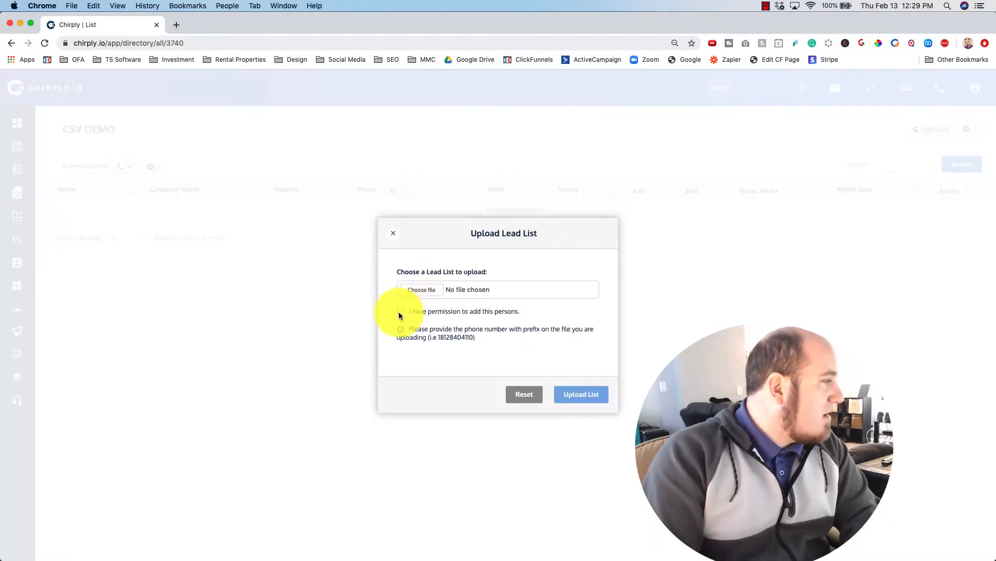
click(429, 295)
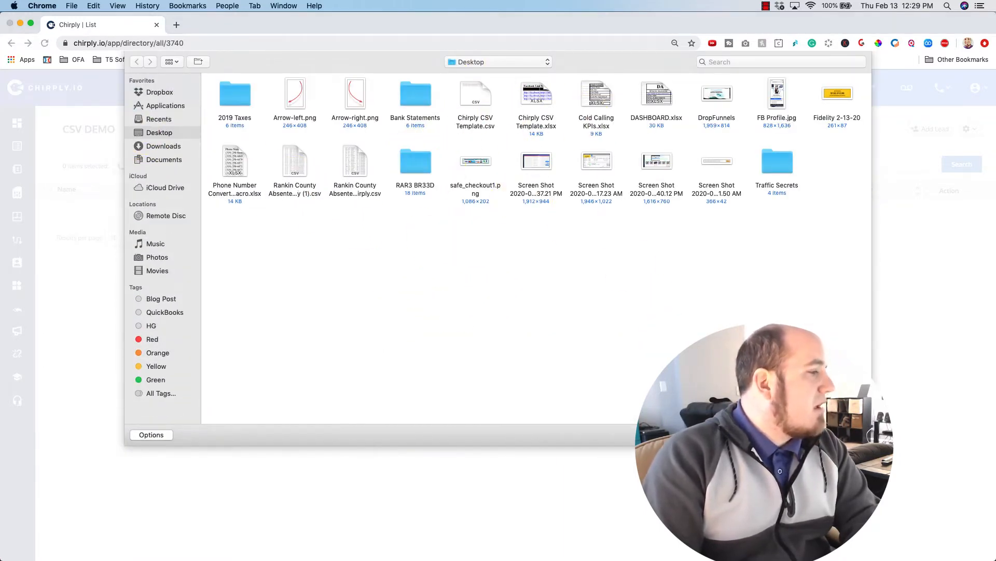
click(803, 435)
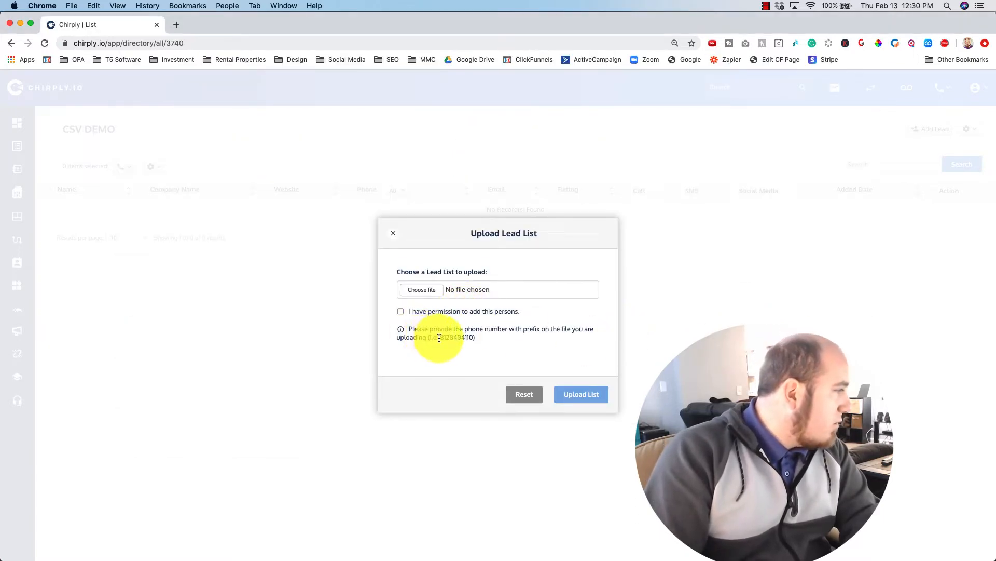
drag(439, 338, 475, 337)
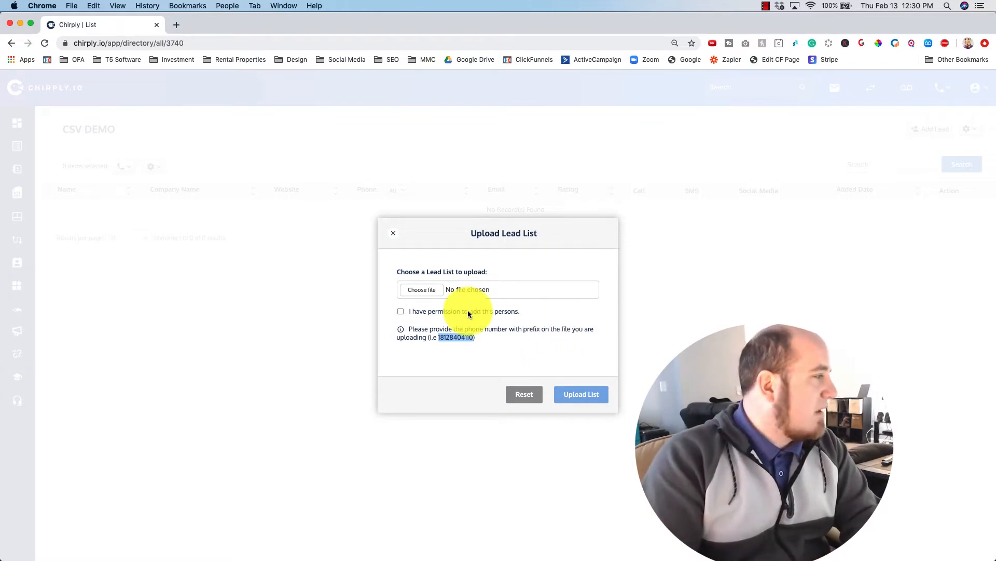
click(507, 303)
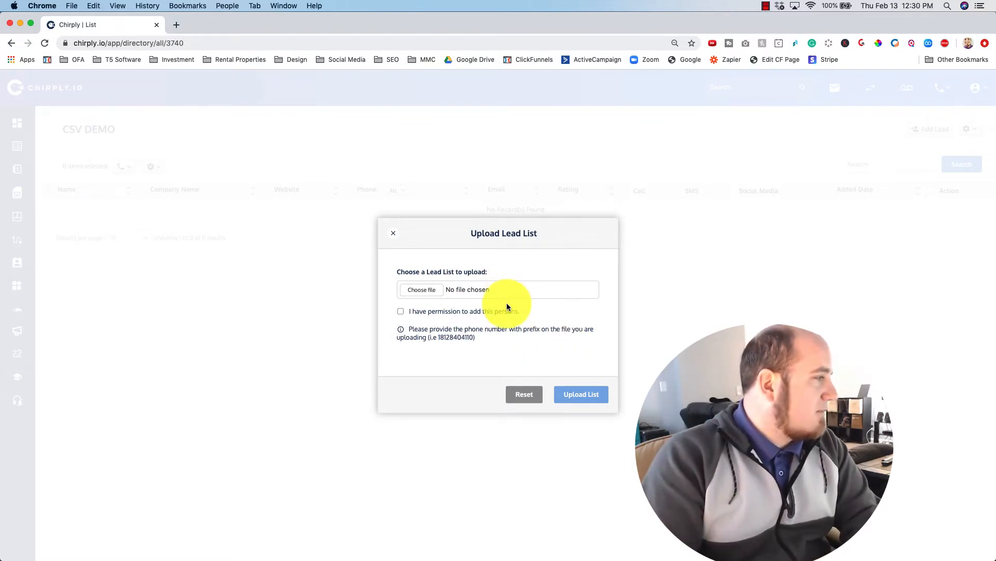
click(420, 289)
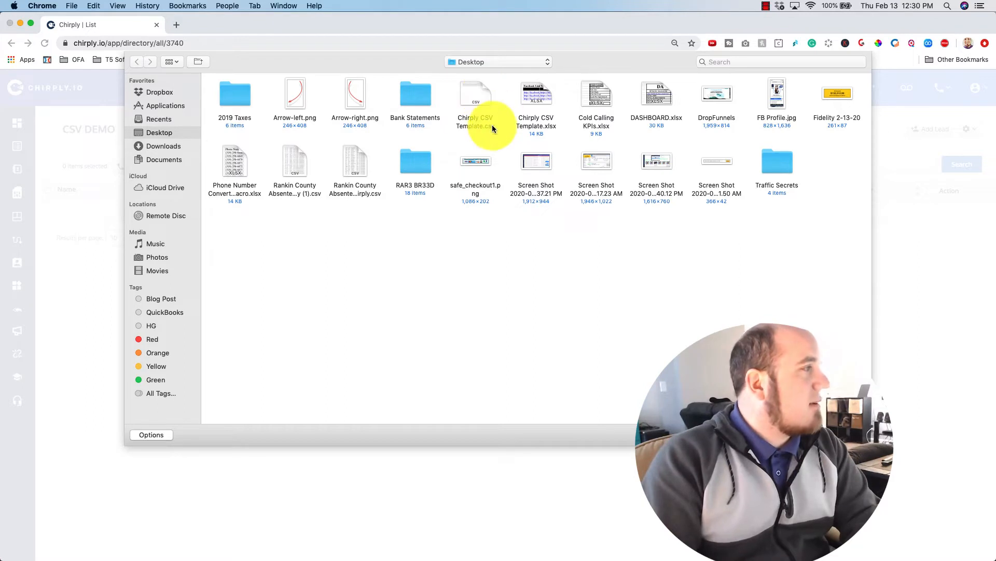
click(802, 434)
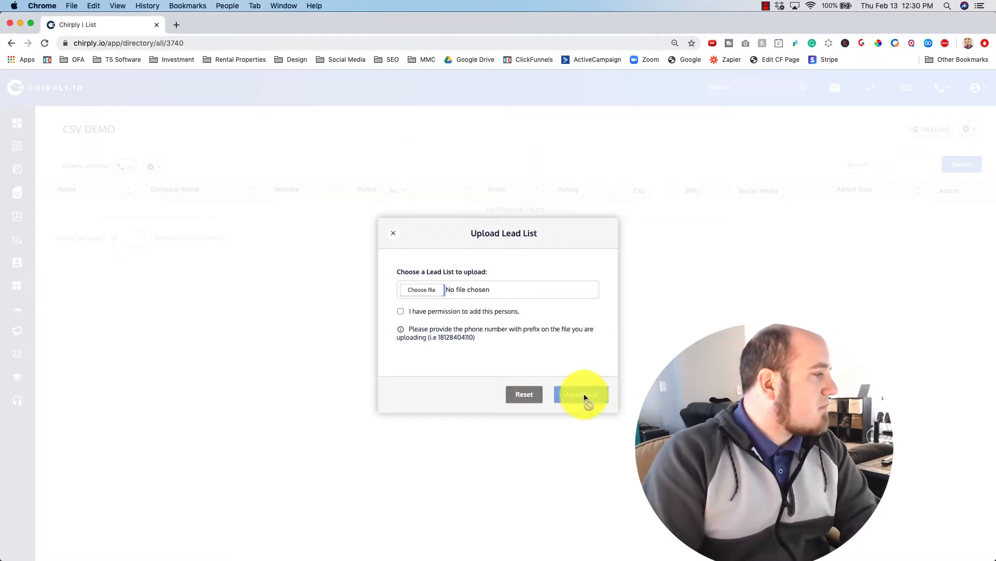
click(393, 233)
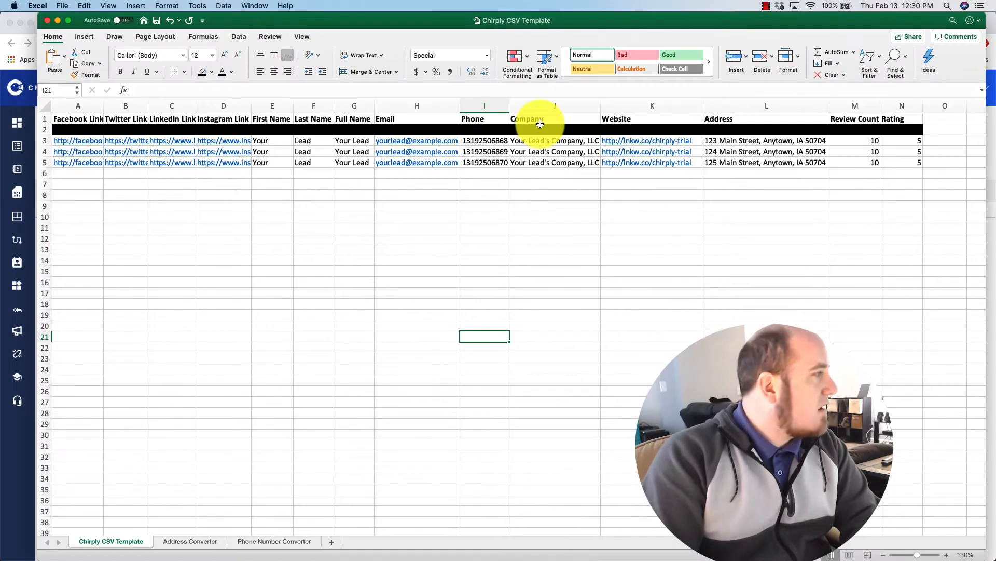
Step: Enter 'Custom Field' in cell O1 of the template's header row and widen column O to fit
drag(453, 23, 448, 21)
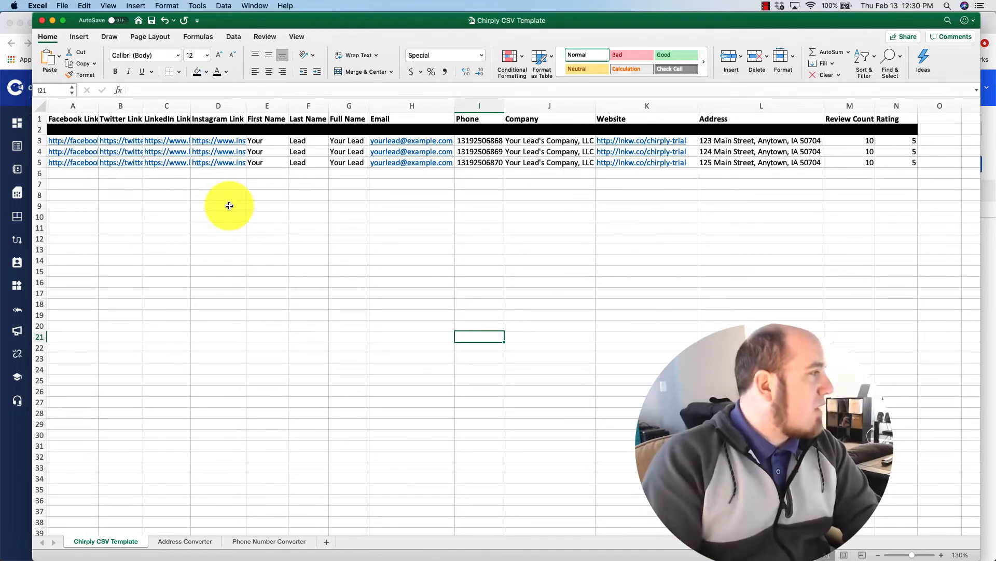
click(74, 120)
drag(73, 120, 885, 82)
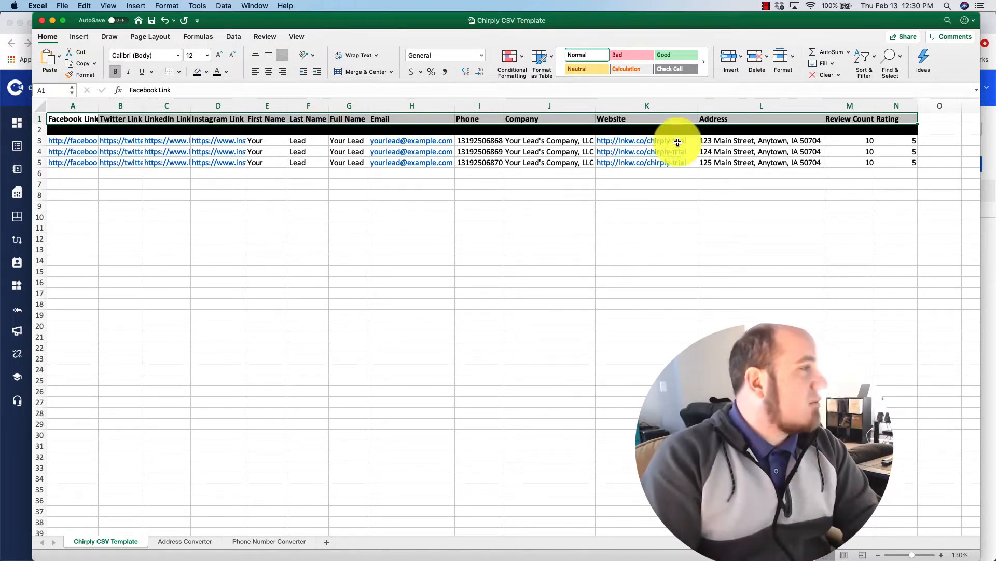
click(937, 120)
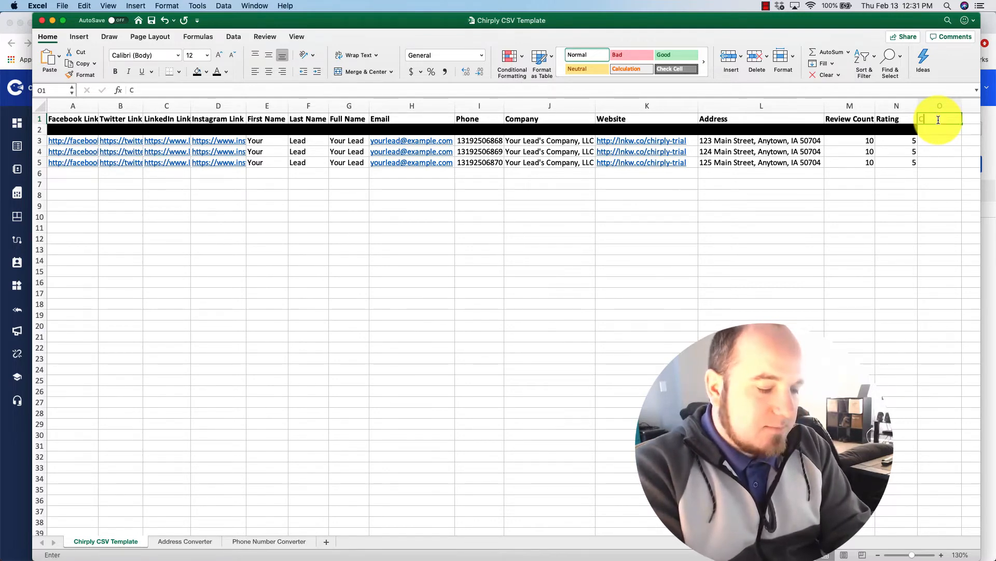
text(Fie)
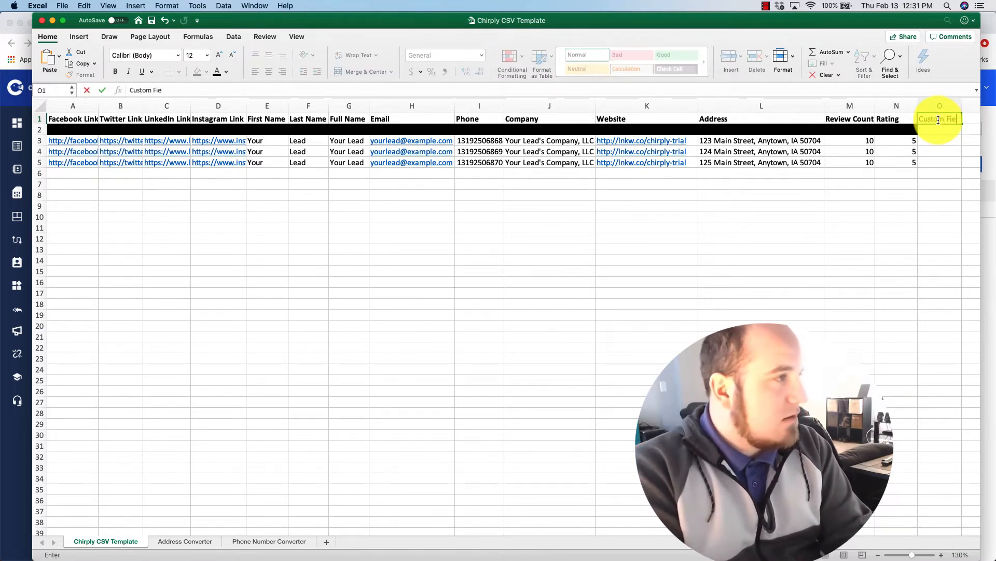
text(ld)
key(Return)
drag(962, 107, 967, 106)
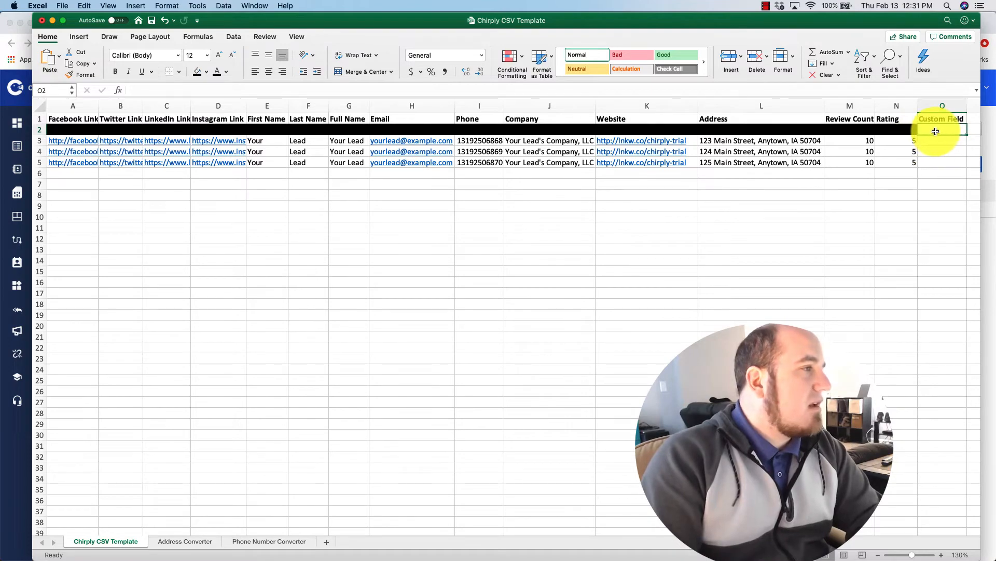
click(51, 20)
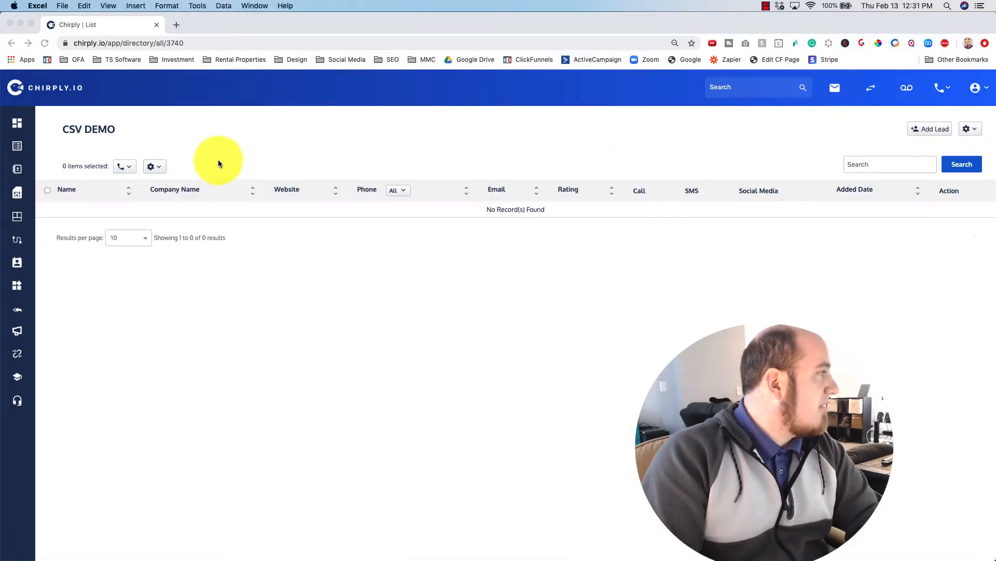
Step: In Settings, start a new Text custom field named 'Custom Field'
click(971, 89)
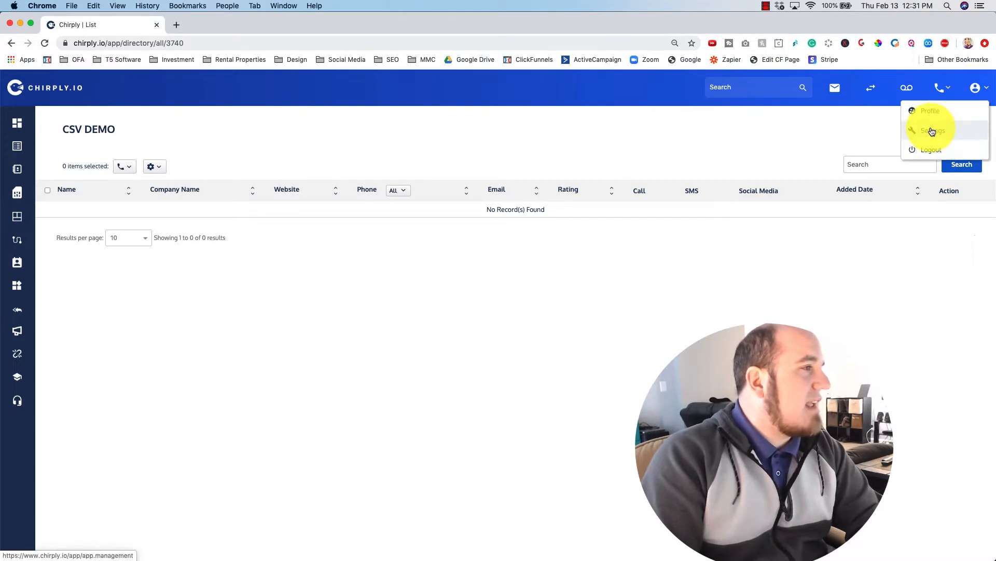
click(933, 132)
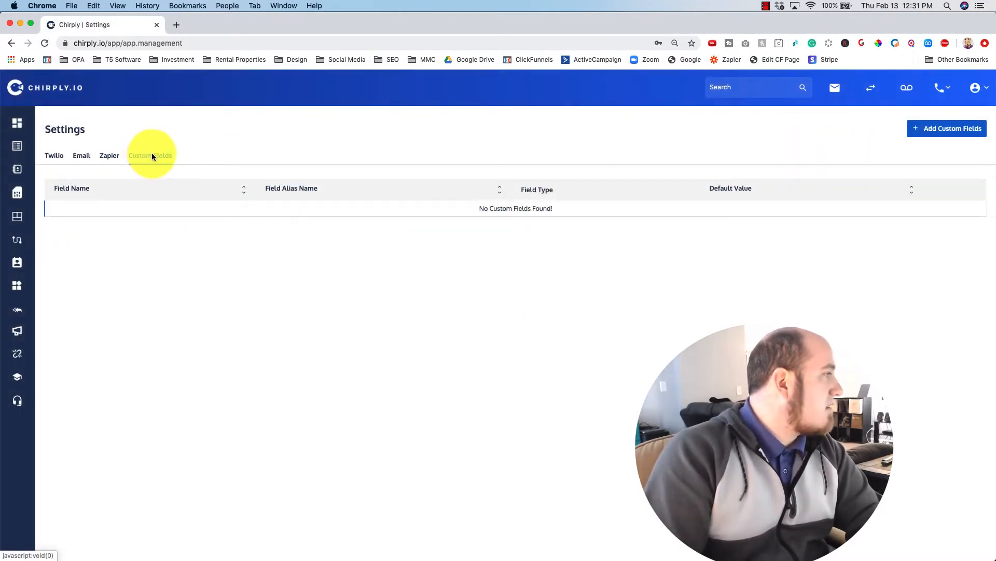
click(948, 129)
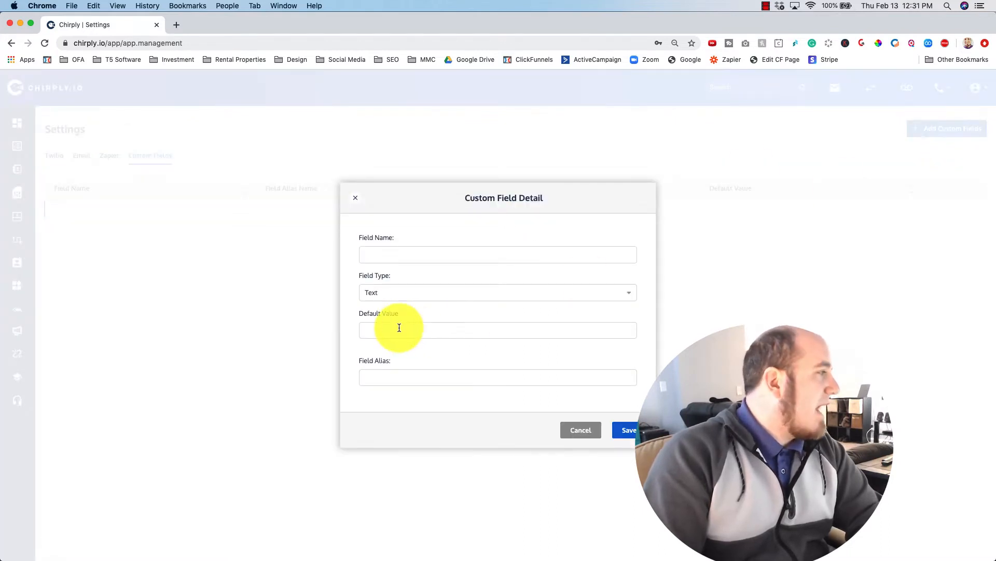
click(416, 255)
text(Custo)
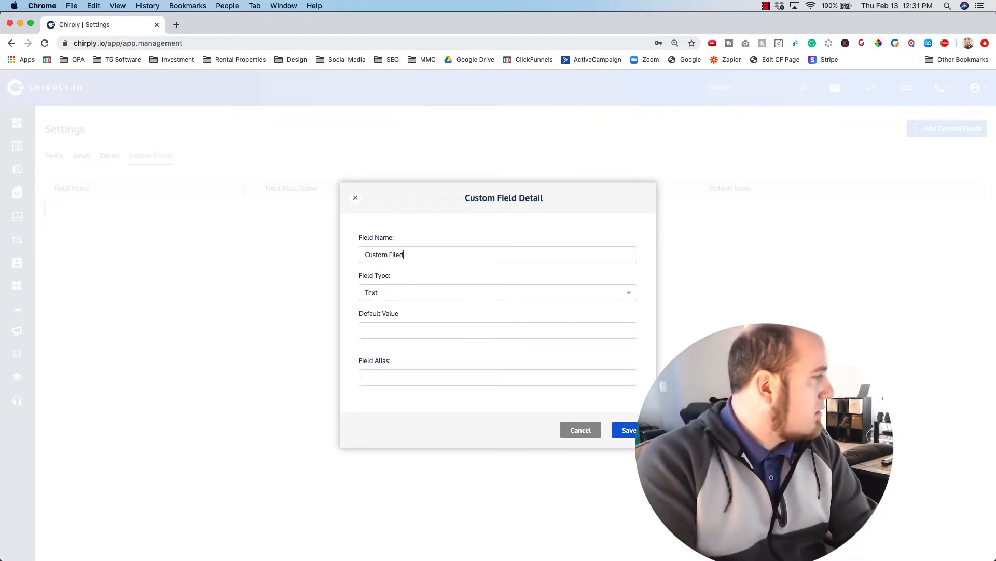
text(m Fie)
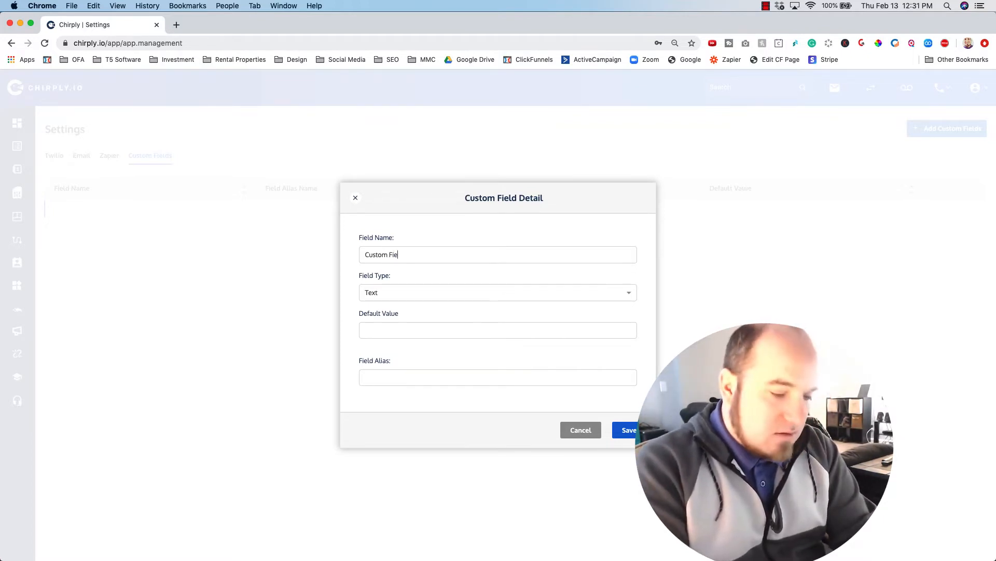
text(ld)
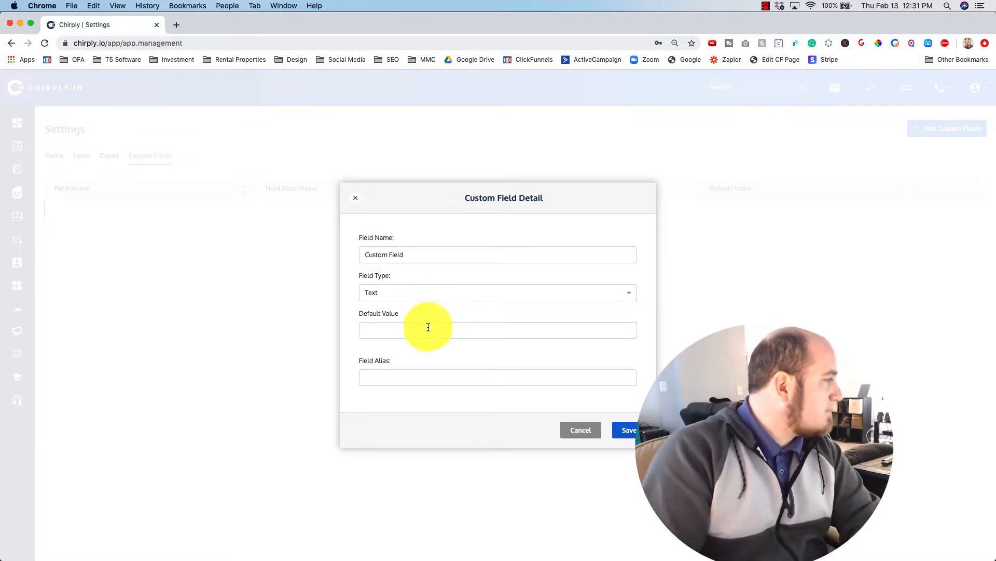
click(426, 283)
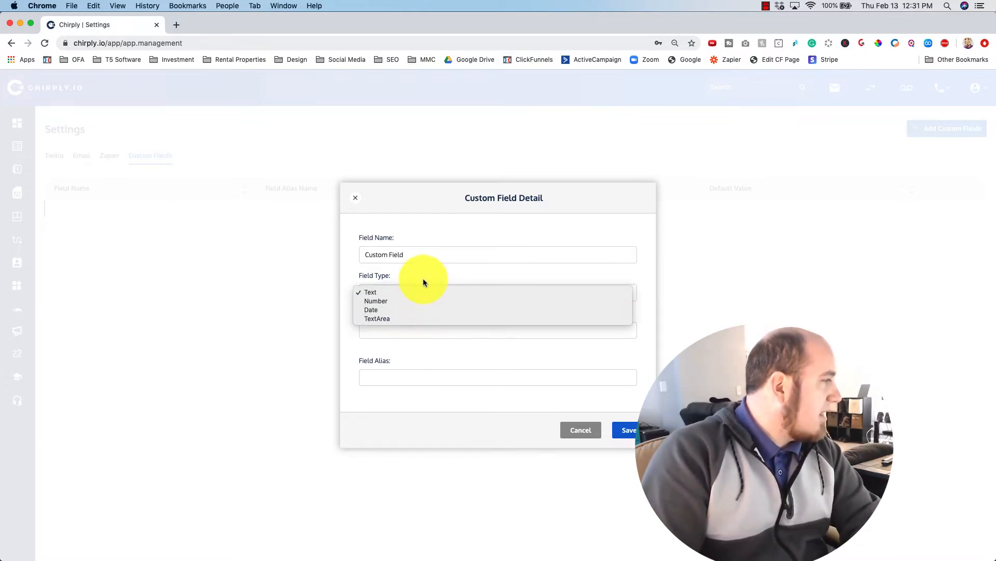
click(426, 347)
Step: Give the field default value null and alias custom_field, then save it
click(432, 335)
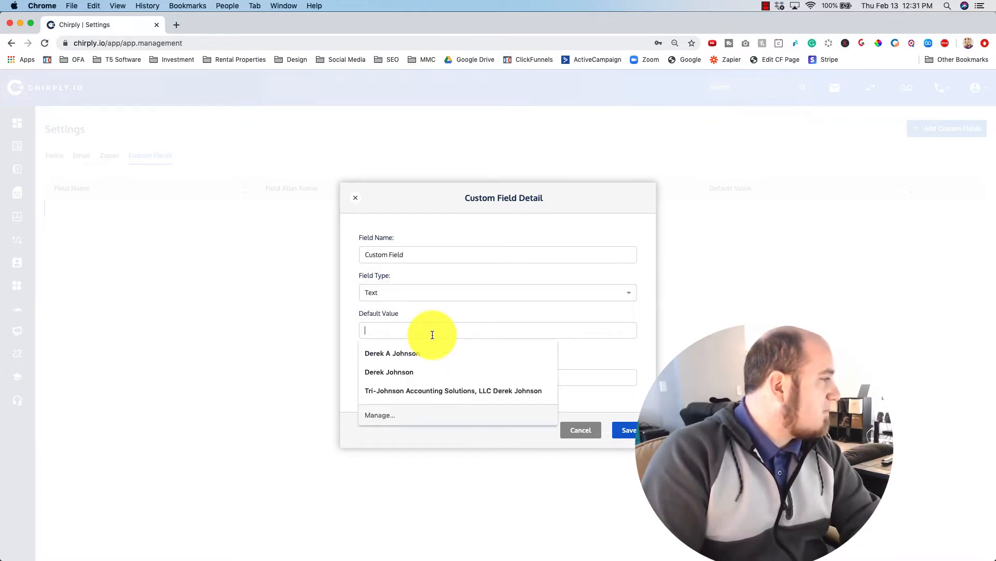
click(454, 315)
click(446, 327)
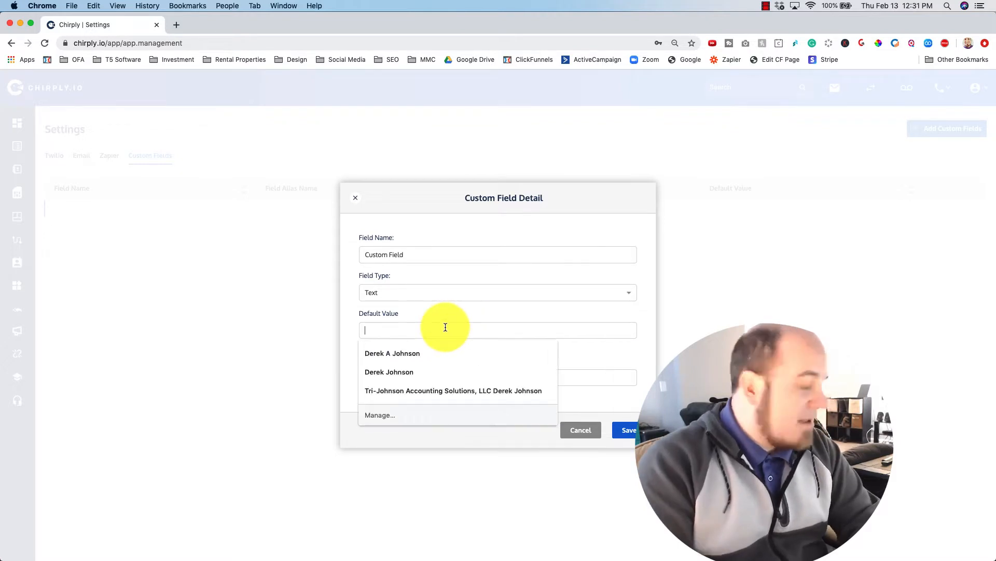
text(null)
click(400, 381)
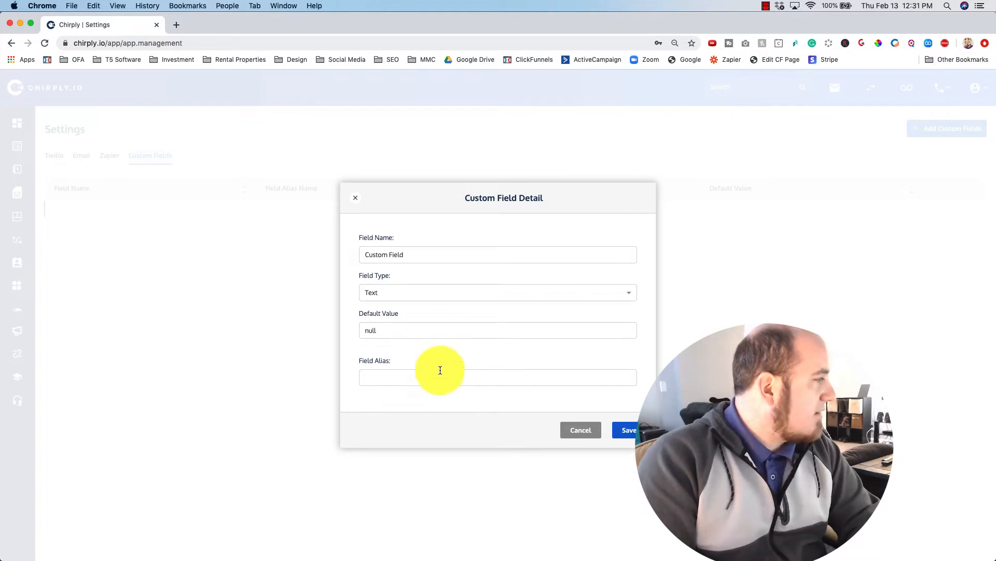
text(T)
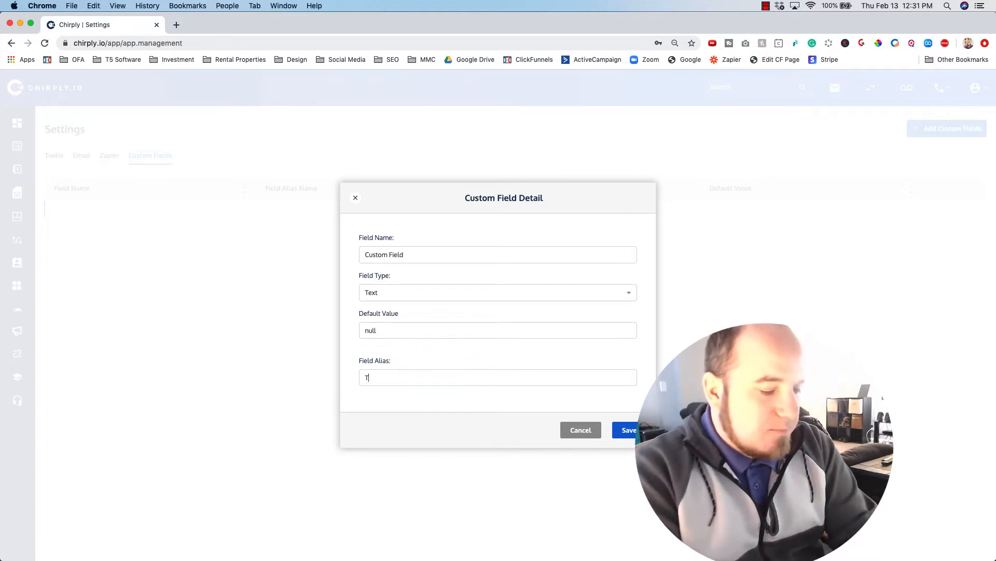
key(BackSpace)
text(Cust)
key(BackSpace)
key(BackSpace)
key(BackSpace)
key(BackSpace)
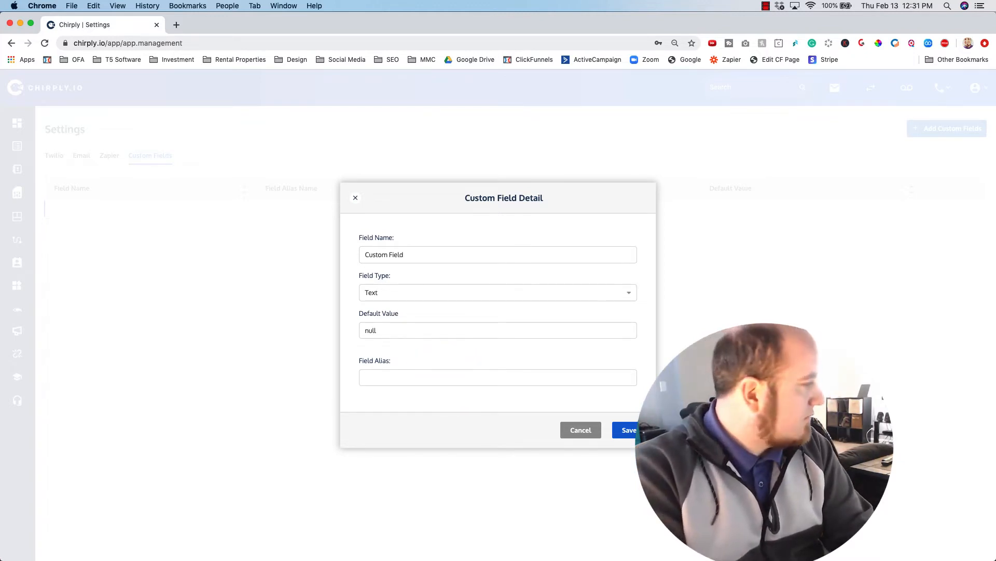
text(custom)
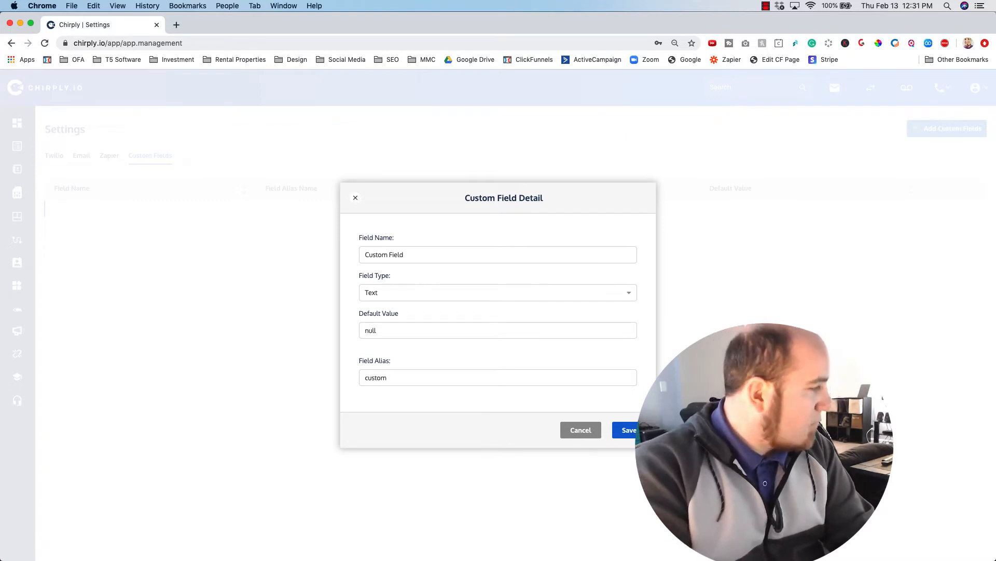
text(_field)
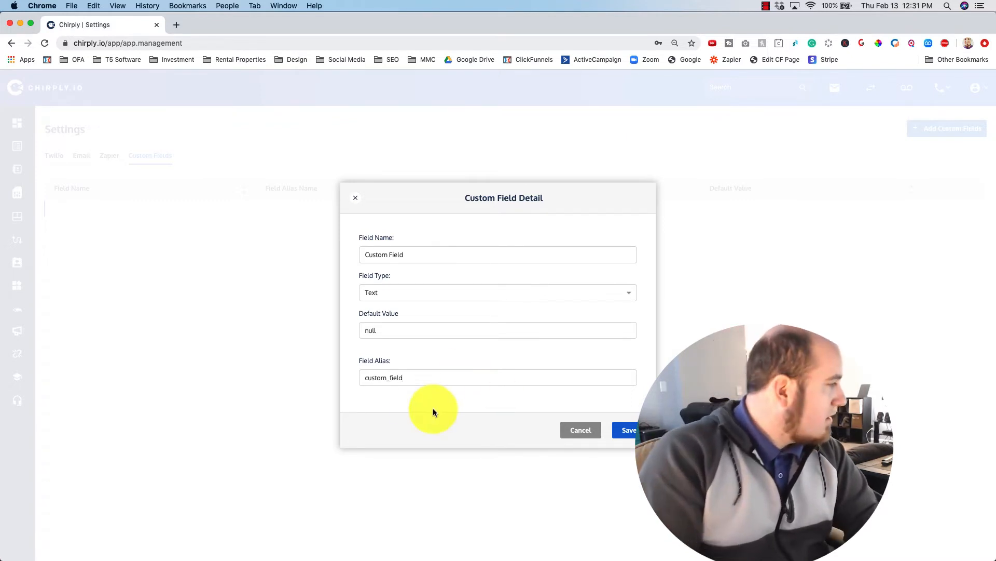
click(615, 432)
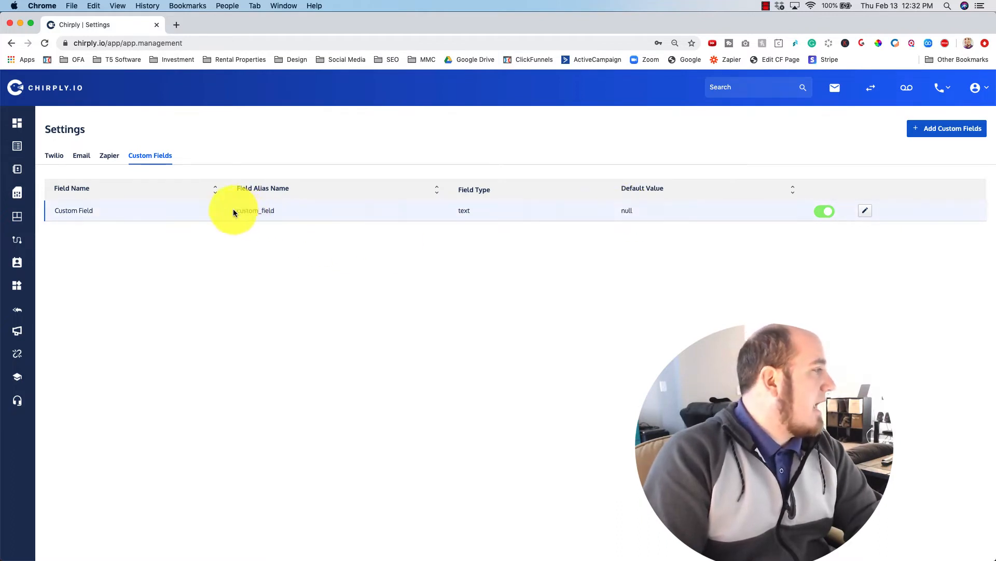
Step: Open the CSV DEMO list from the sidebar, then switch to the Chirply CSV Template workbook in Excel
drag(236, 212, 276, 210)
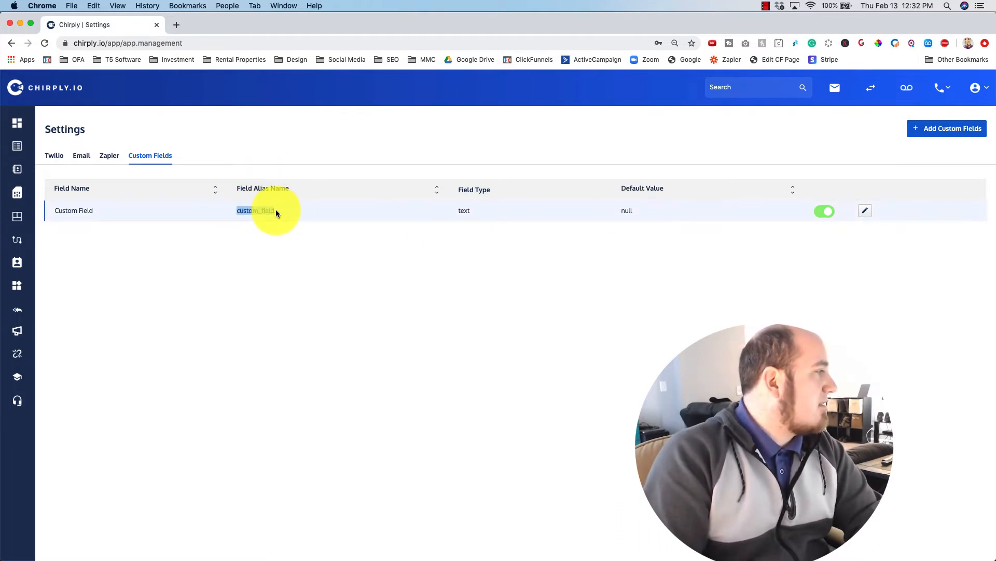
click(279, 256)
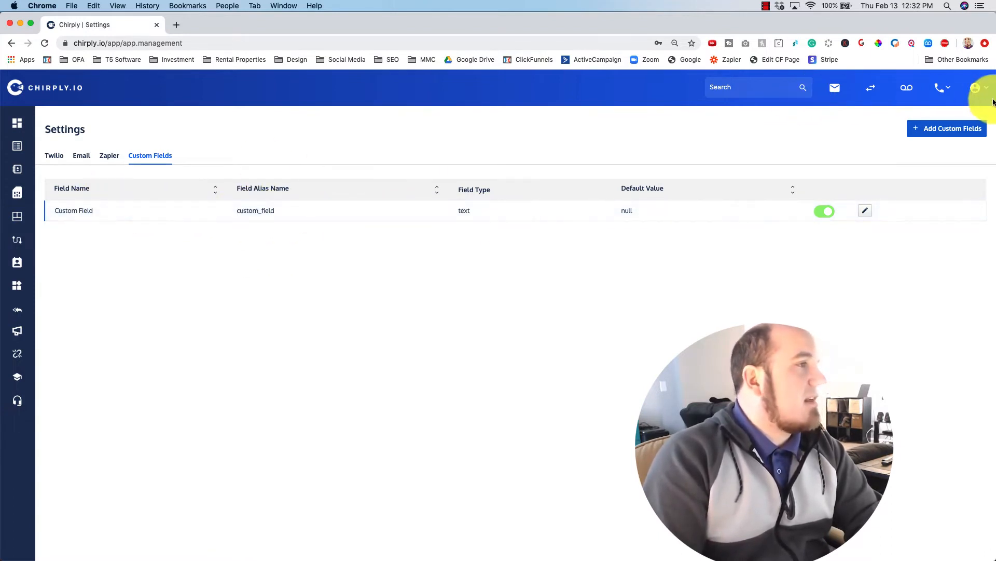
click(944, 88)
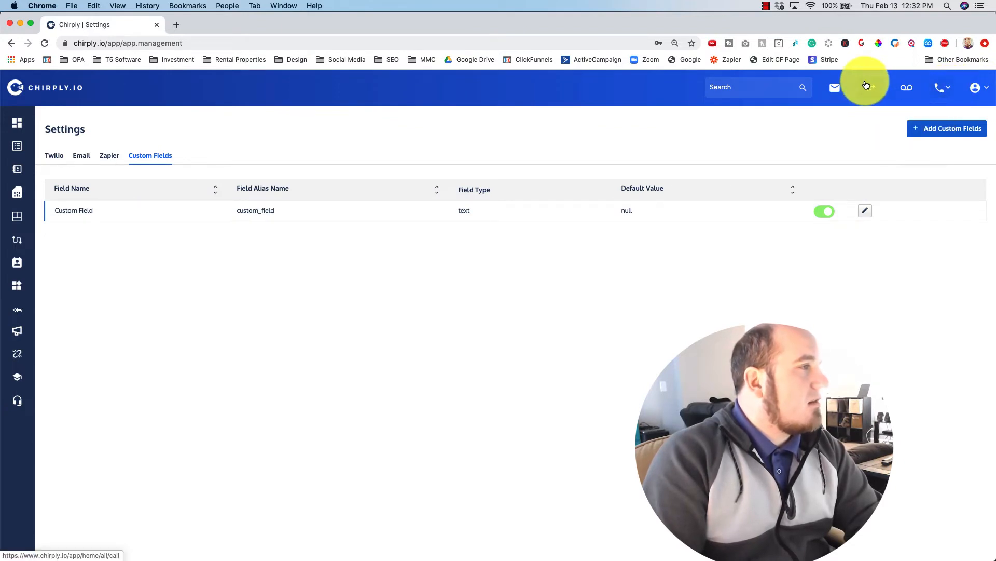
mouse_move(14, 150)
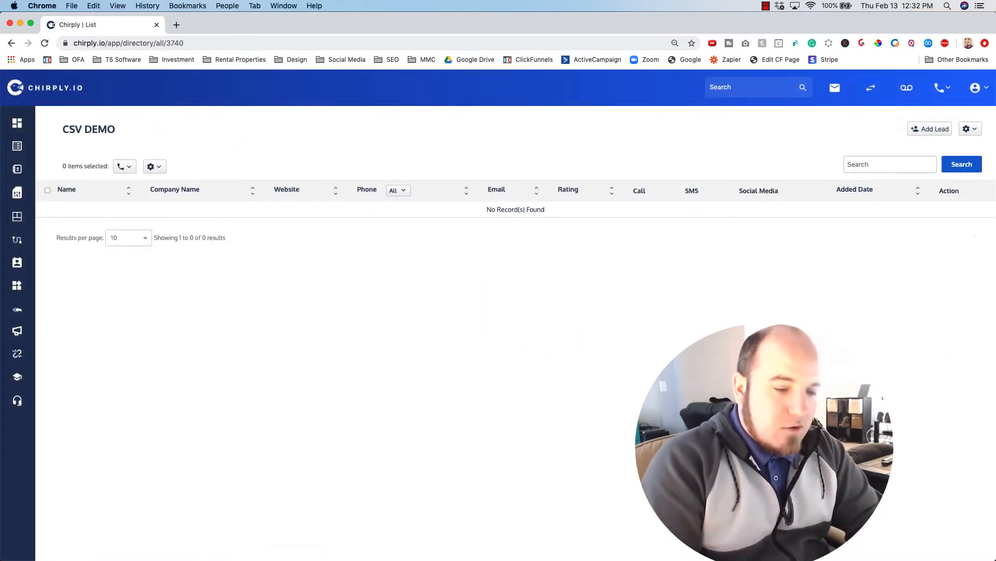
key(super+Tab)
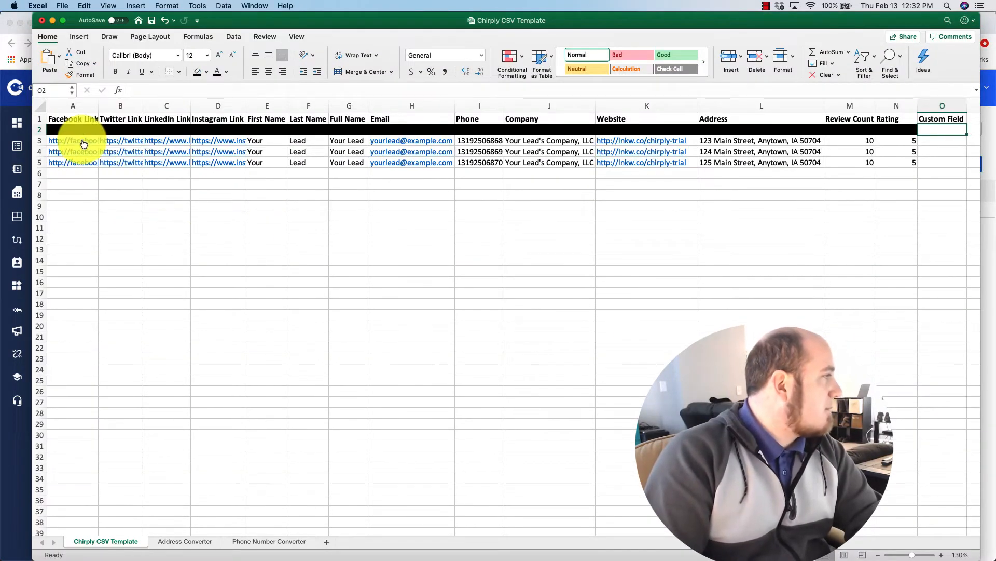
Step: Check the first lead's names in E3, F3, G3, address in L3 and phone in I3, then open Address Converter
click(275, 144)
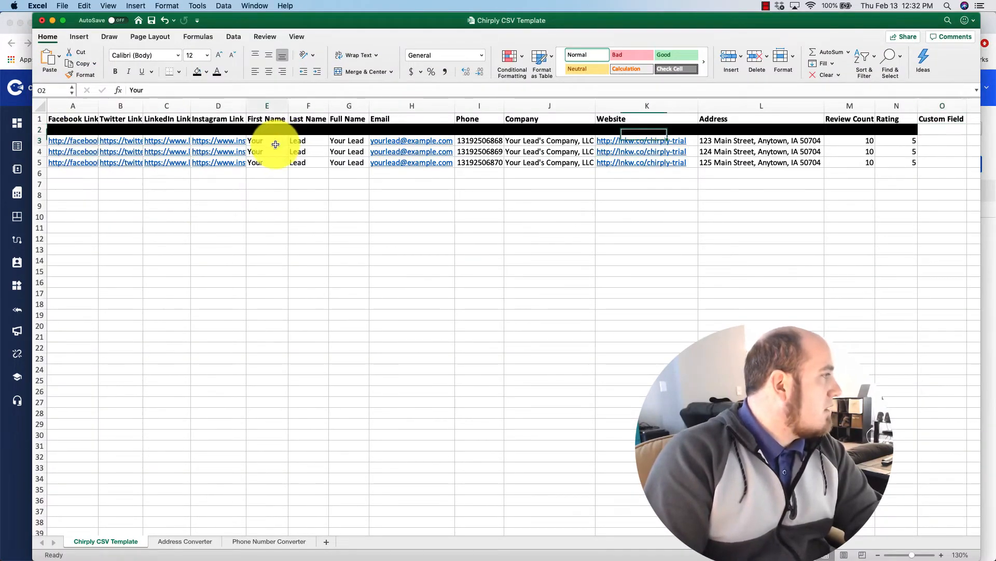
click(312, 140)
click(351, 141)
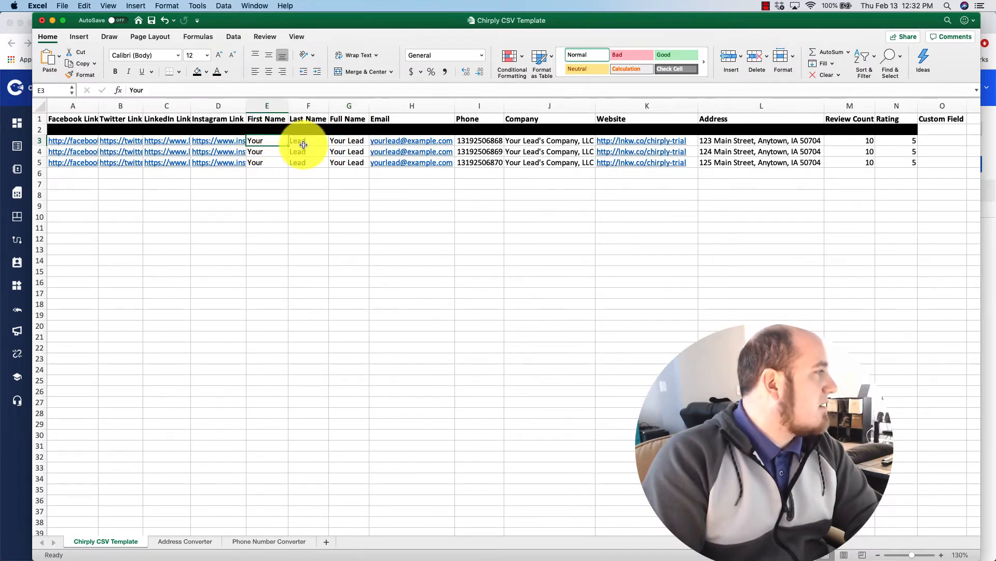
click(300, 142)
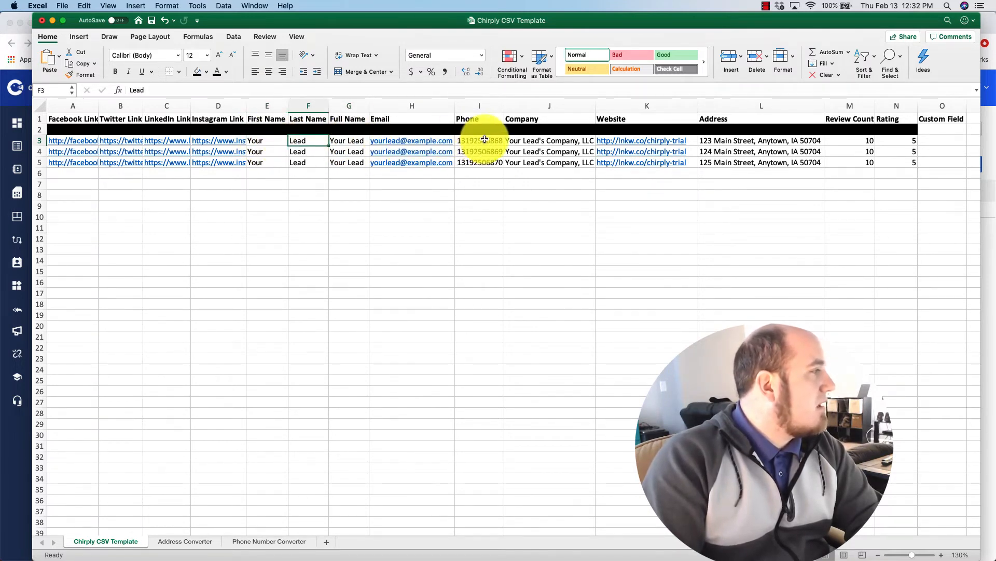
click(758, 141)
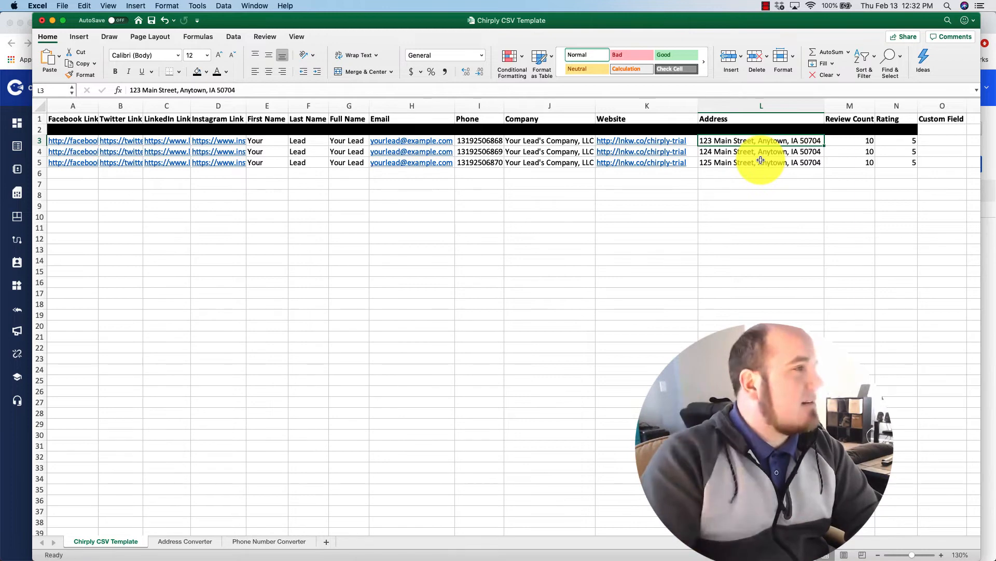
click(477, 140)
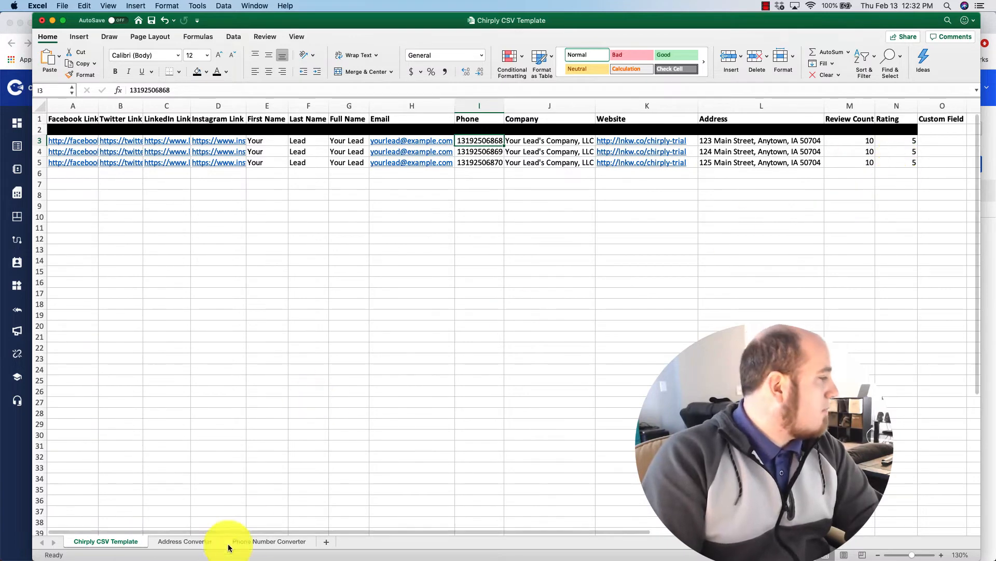
click(188, 543)
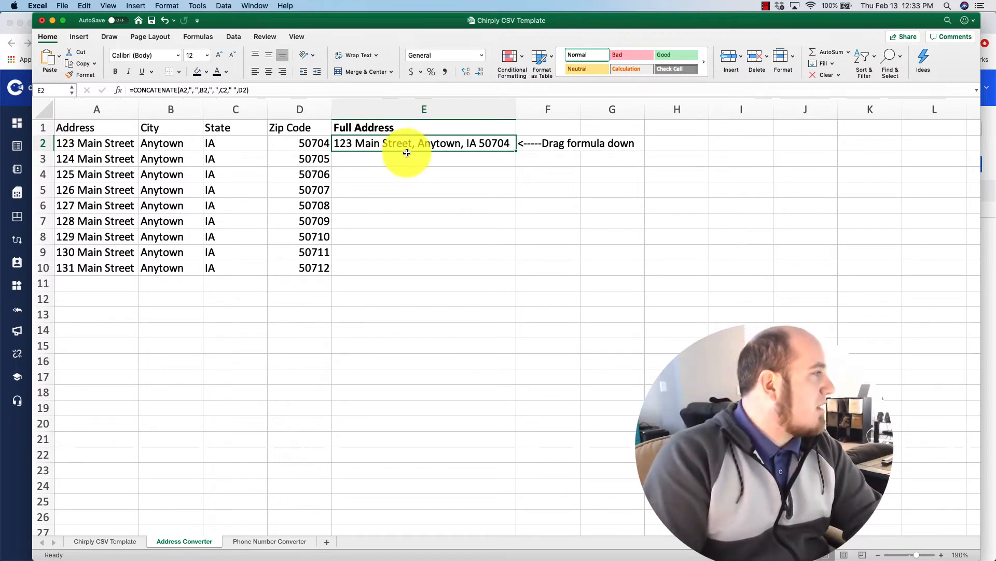
Step: Fill E2's address formula down to E10, then check the combined address in the template's L3
drag(516, 150, 491, 269)
click(448, 270)
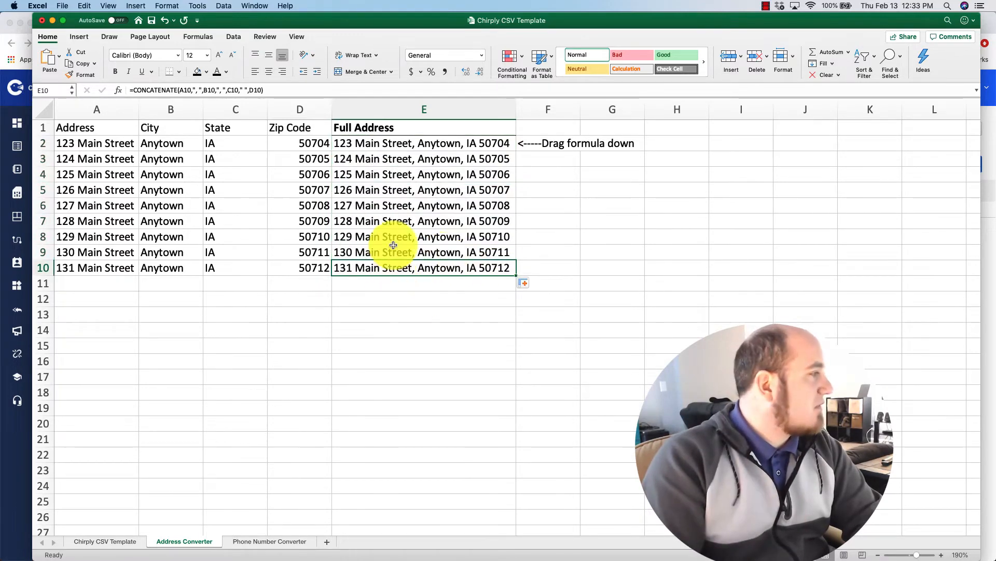
drag(421, 141, 410, 264)
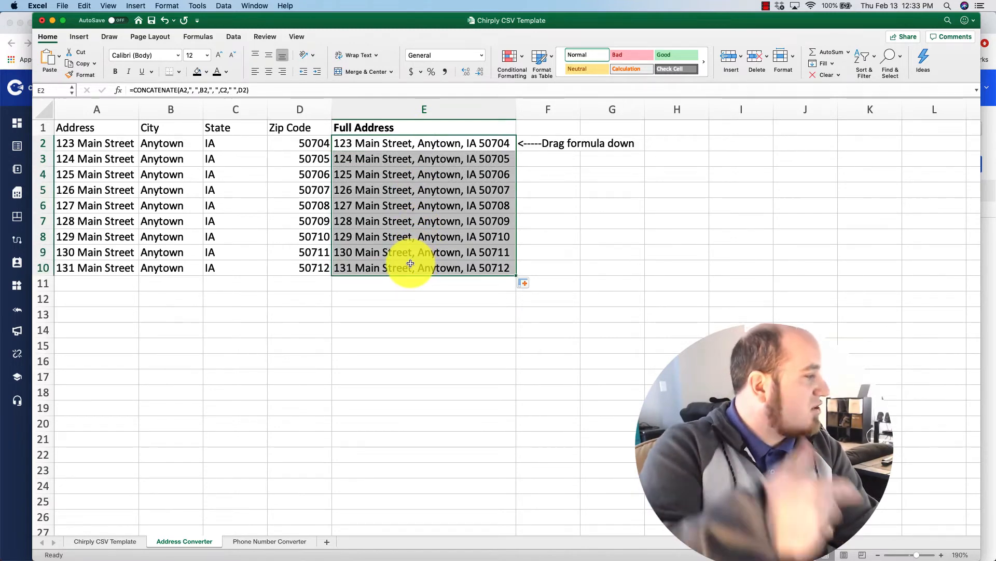
click(127, 540)
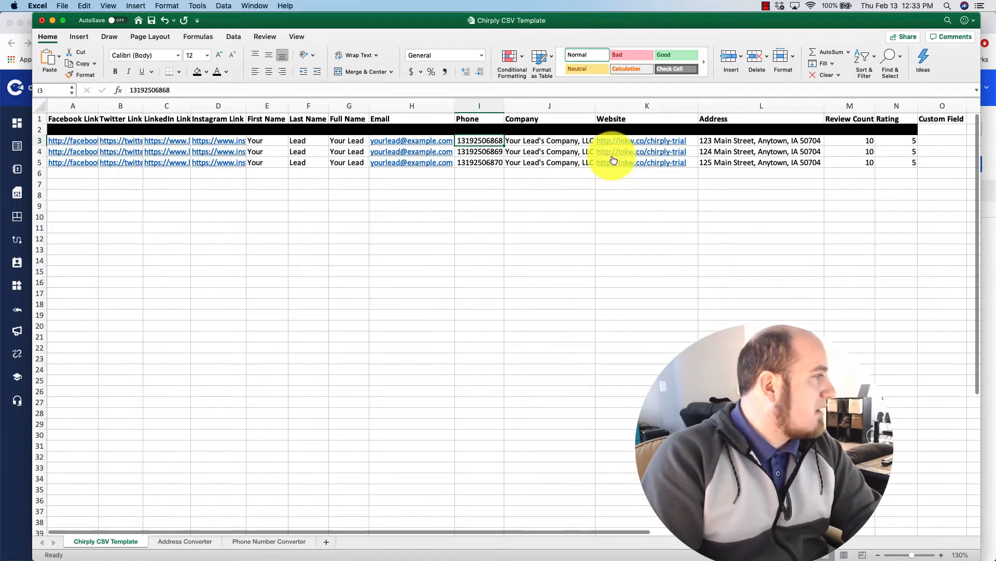
click(732, 140)
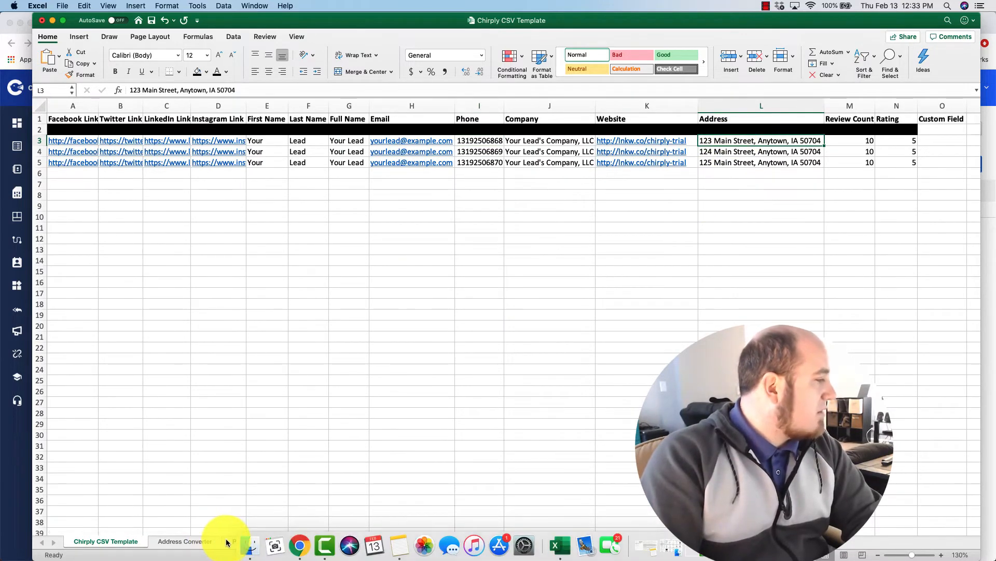
click(256, 515)
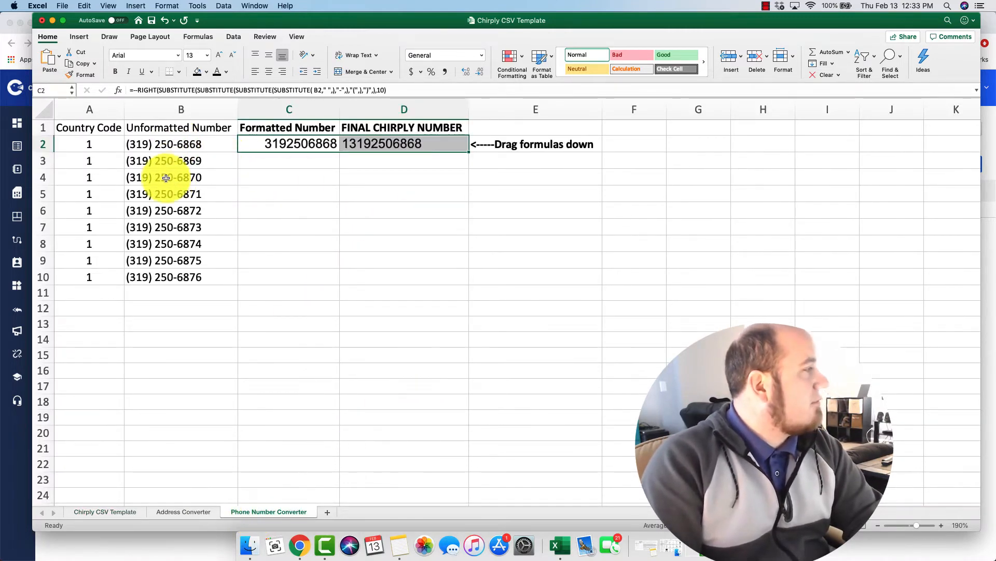
click(172, 145)
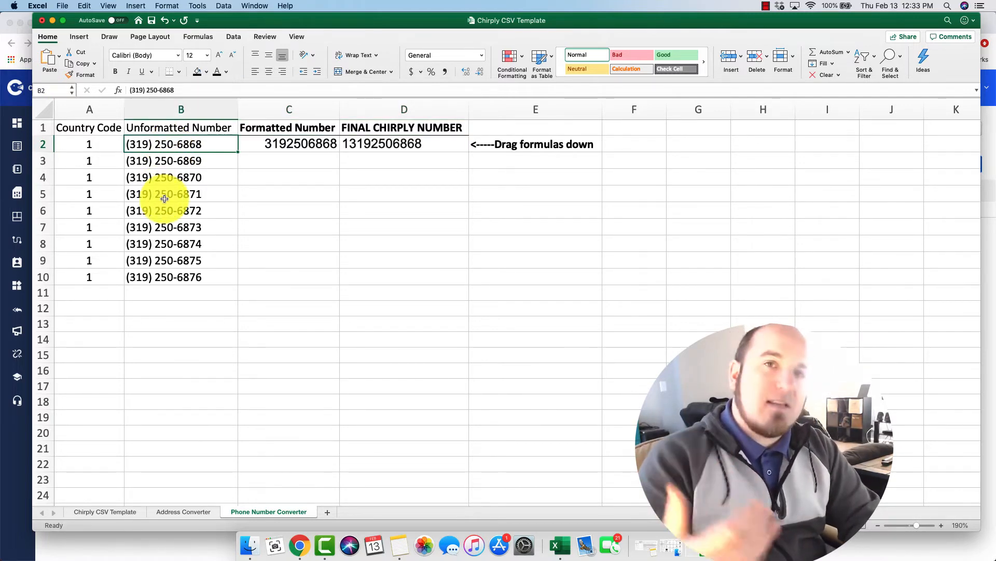
click(385, 144)
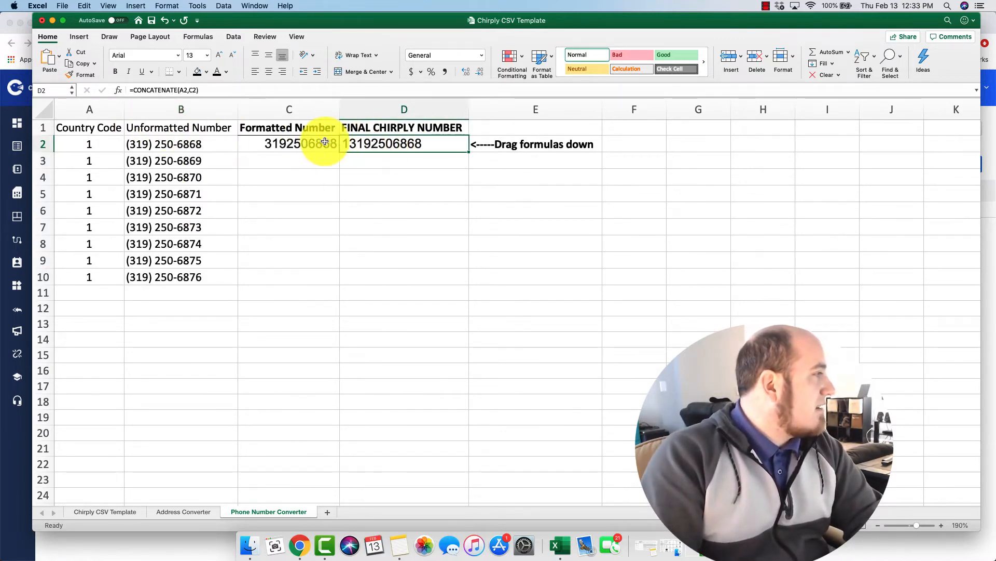
drag(312, 143, 429, 147)
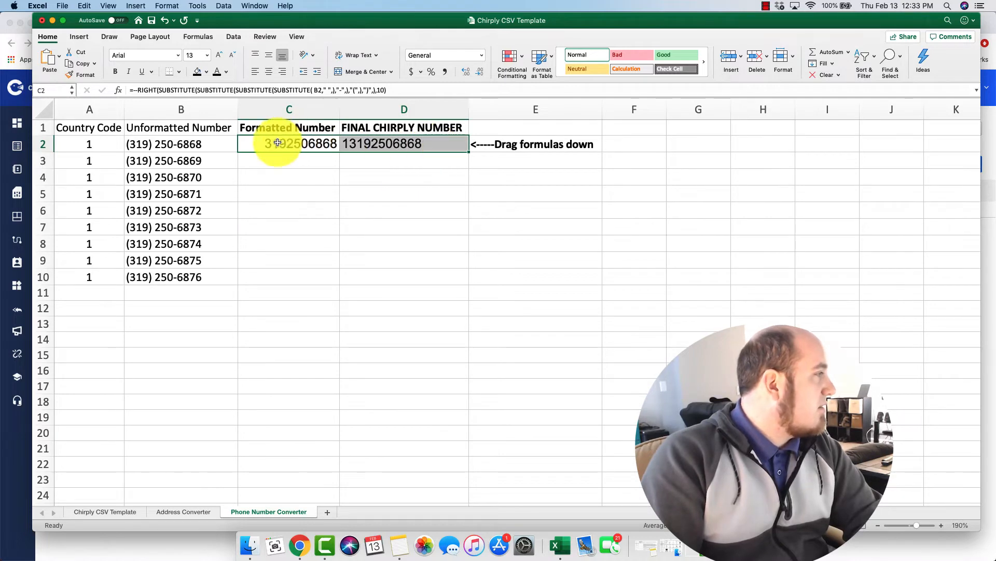
click(174, 147)
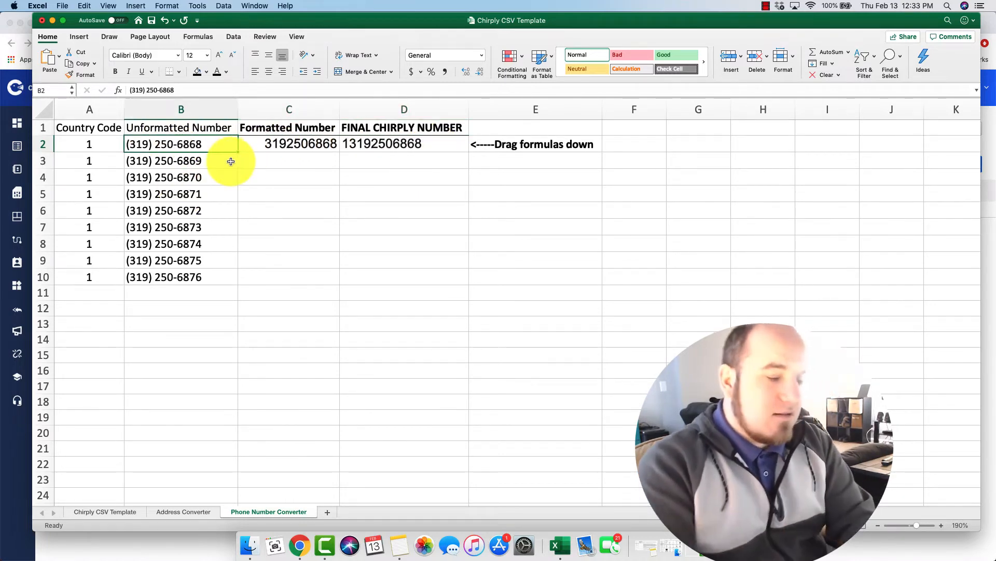
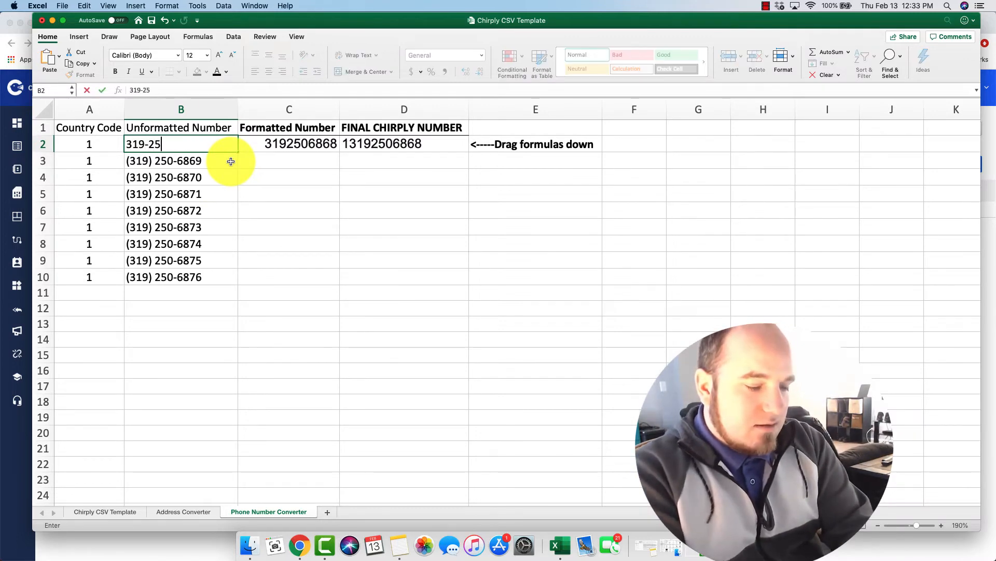
key(Return)
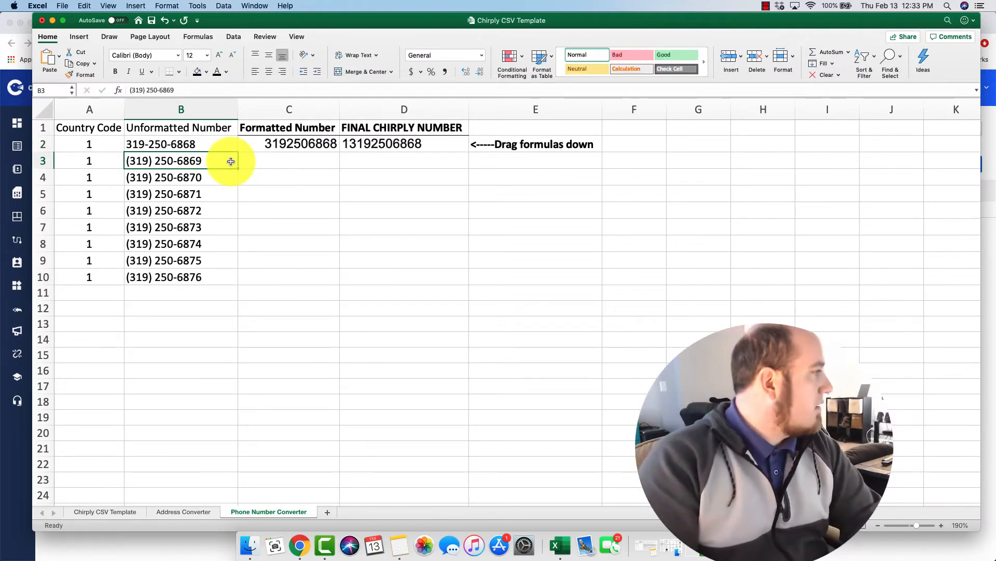
click(175, 147)
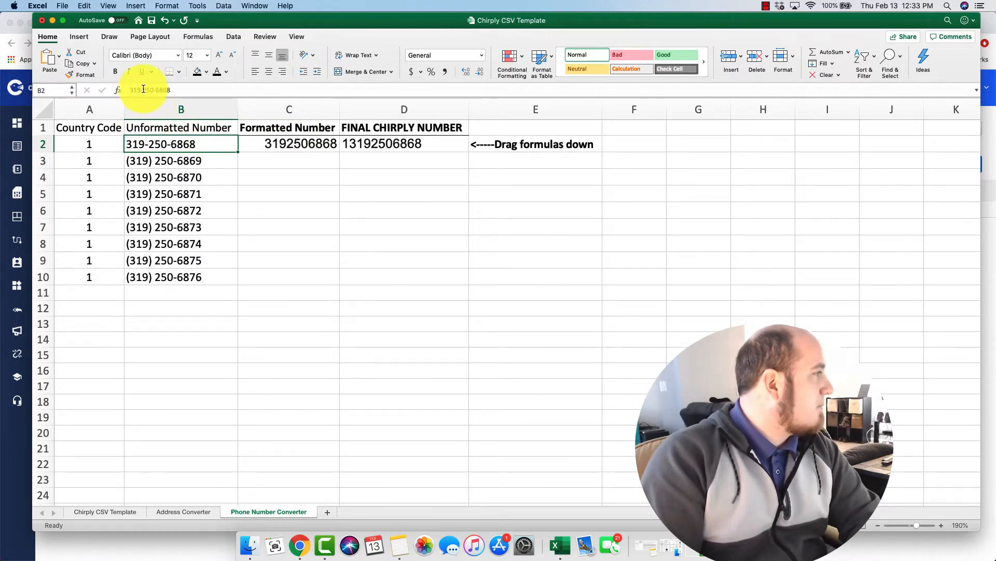
click(372, 143)
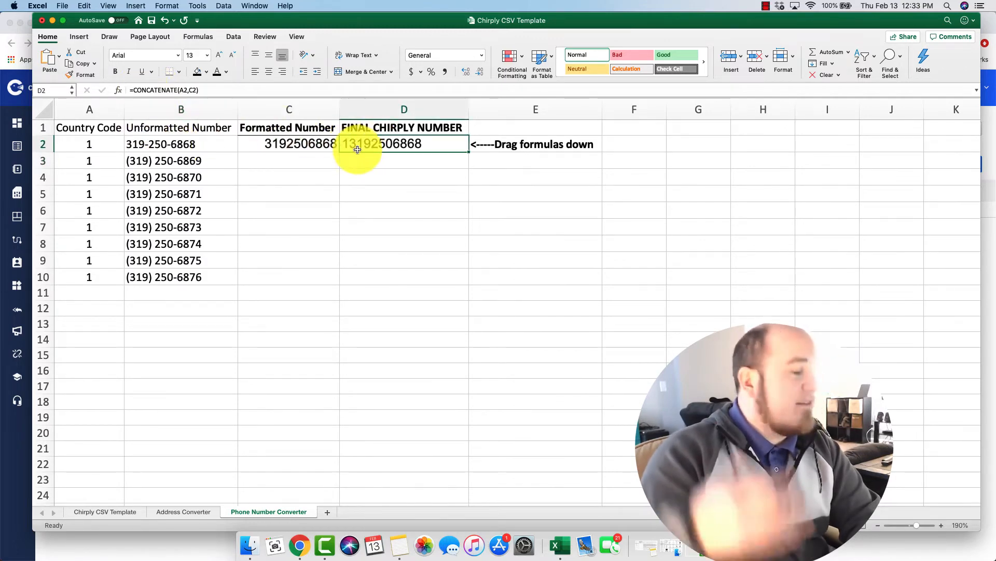
Step: Fill the C2:D2 conversion formulas down to row 10 and copy the final numbers in D2:D10
drag(301, 142, 388, 142)
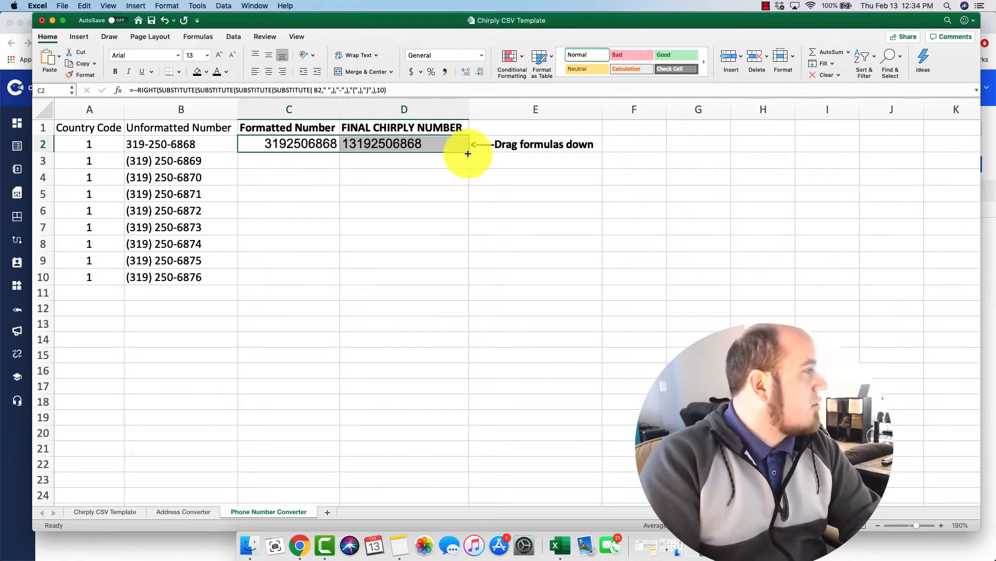
drag(468, 156, 451, 285)
click(406, 234)
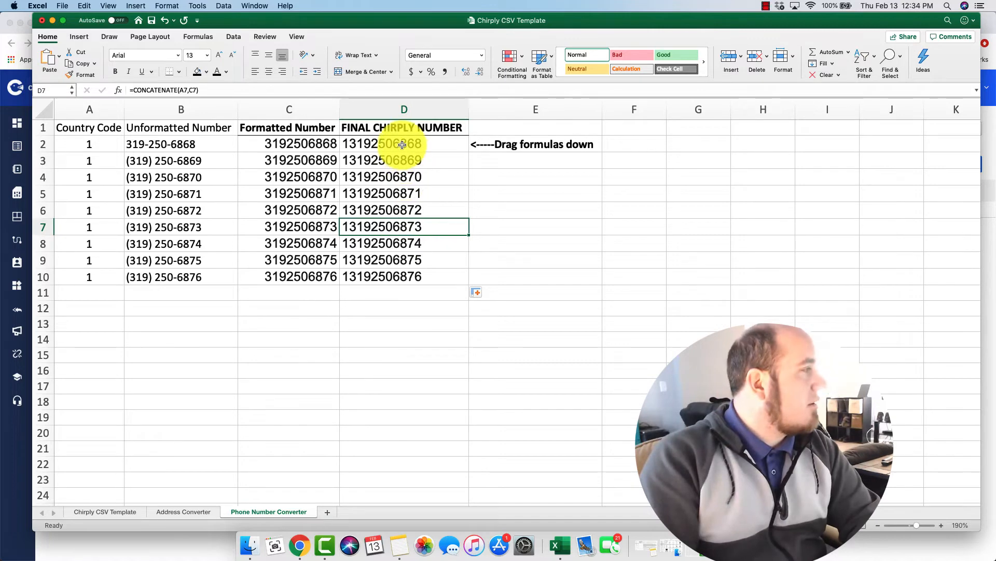
drag(401, 143, 391, 271)
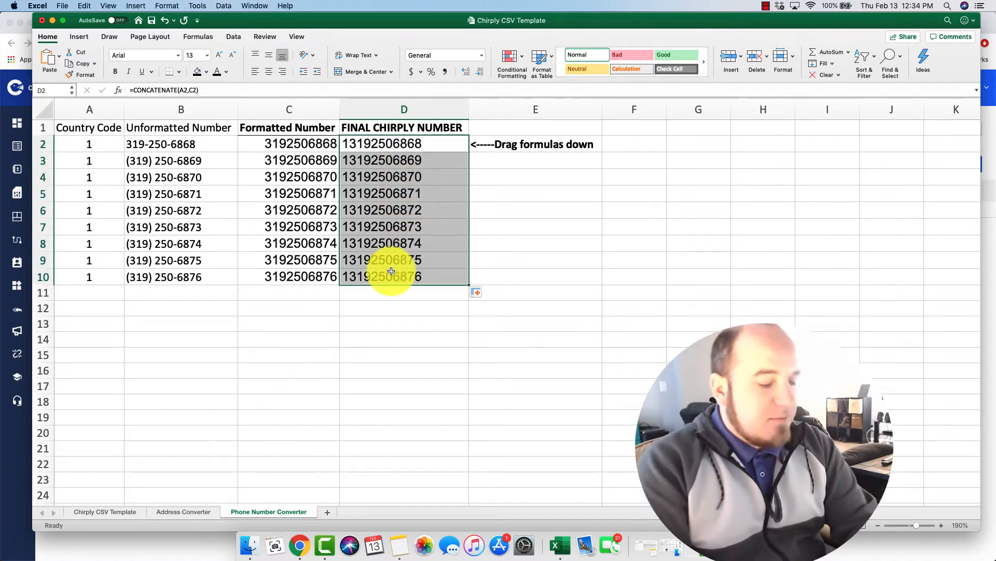
key(super+c)
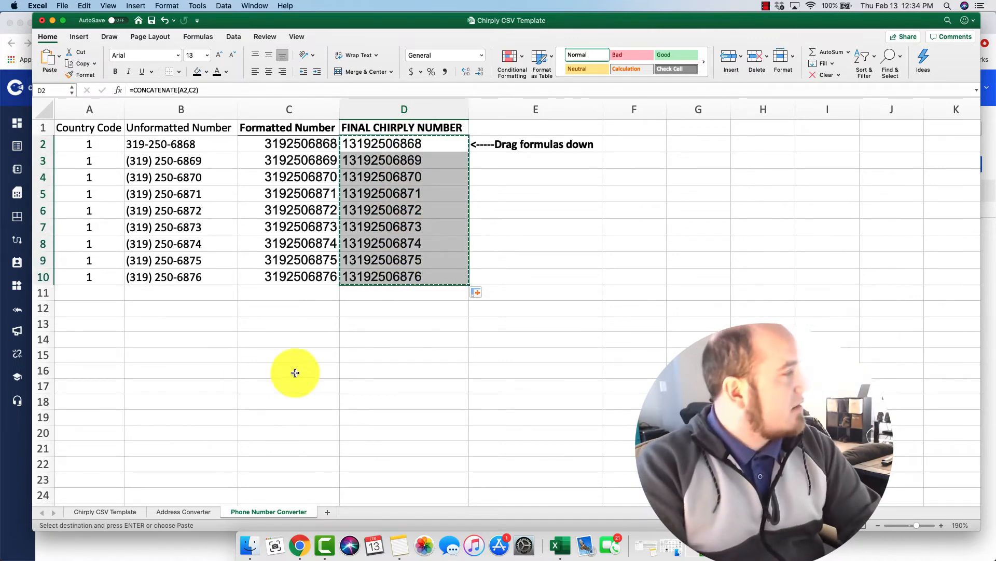
click(114, 513)
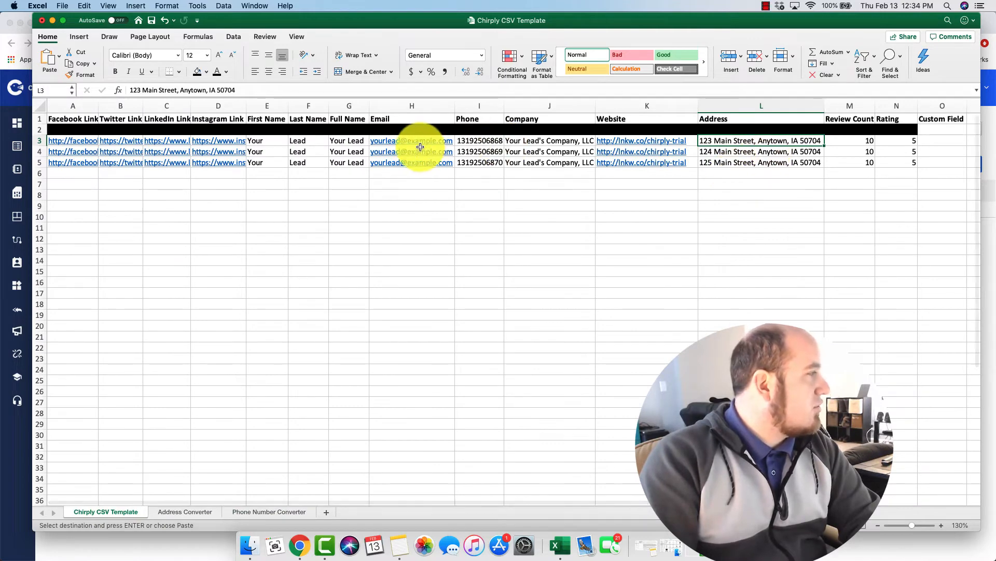
Step: Save the active sheet as CSV UTF-8 (Comma delimited), replacing Chirply CSV Template.csv on the Desktop
click(474, 142)
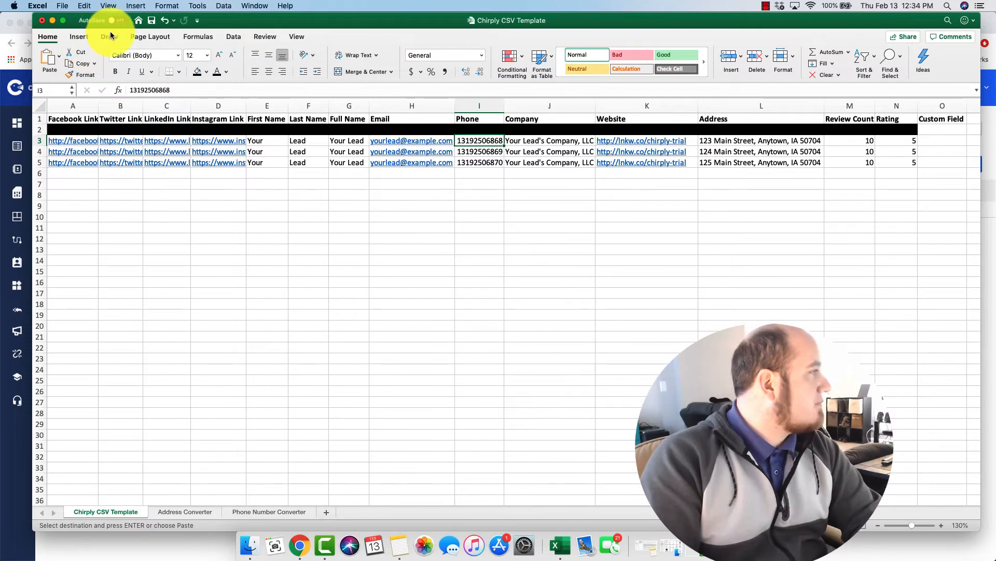
click(62, 6)
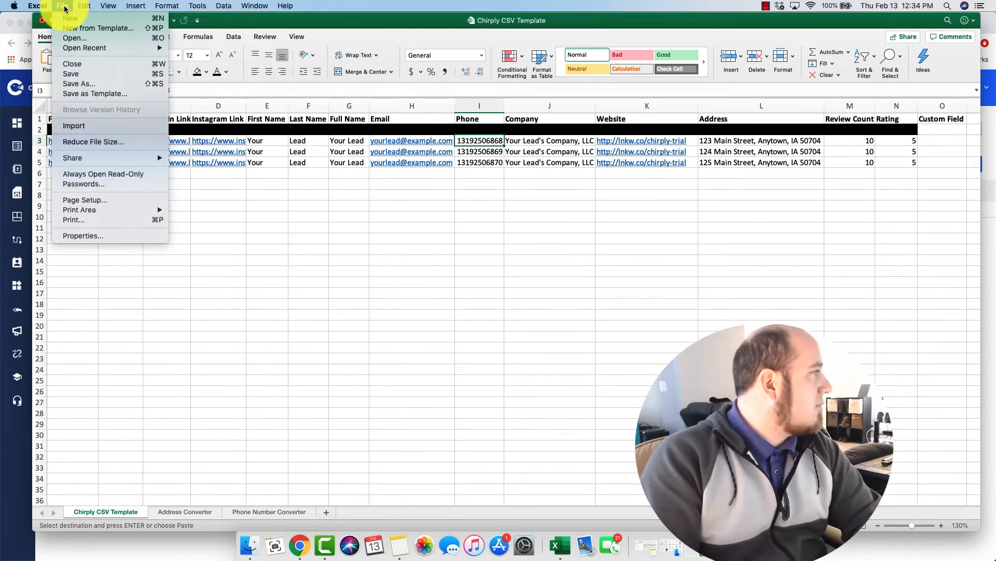
click(78, 84)
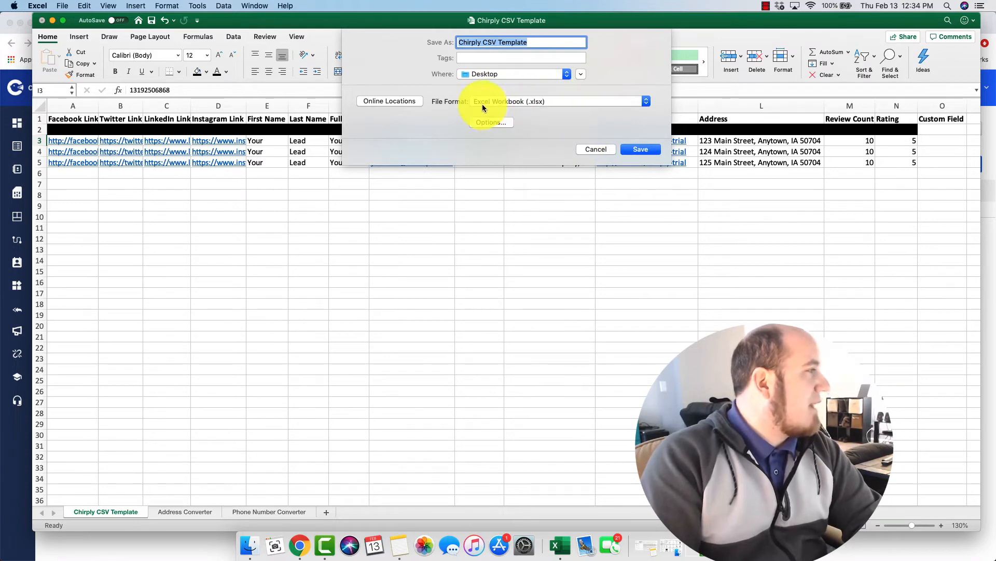
click(543, 101)
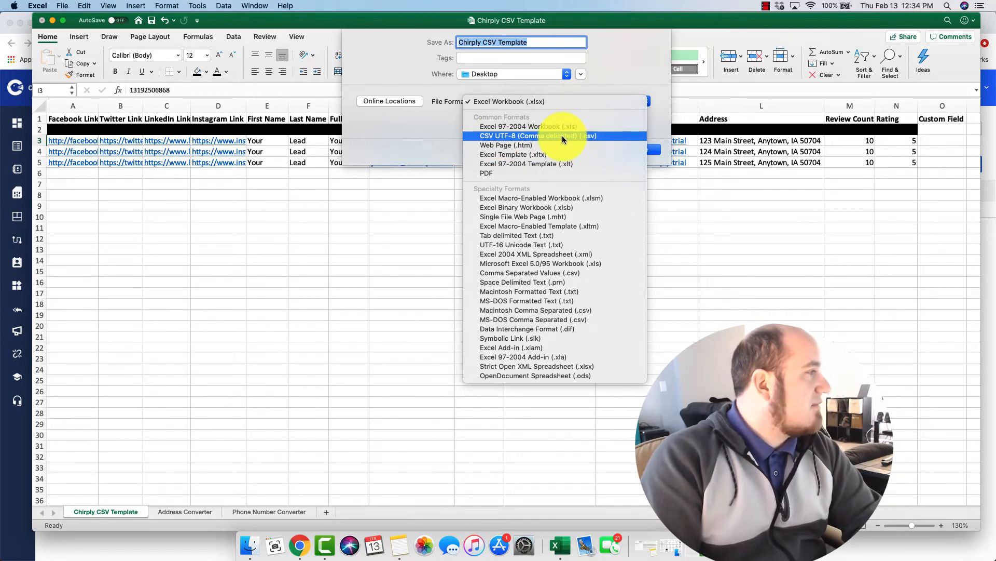
click(590, 137)
click(638, 151)
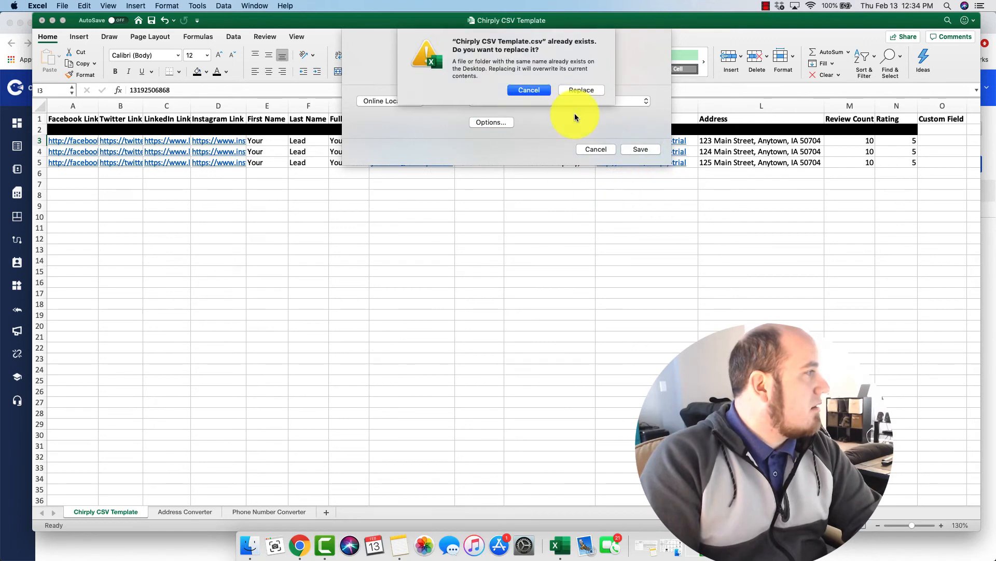
click(581, 90)
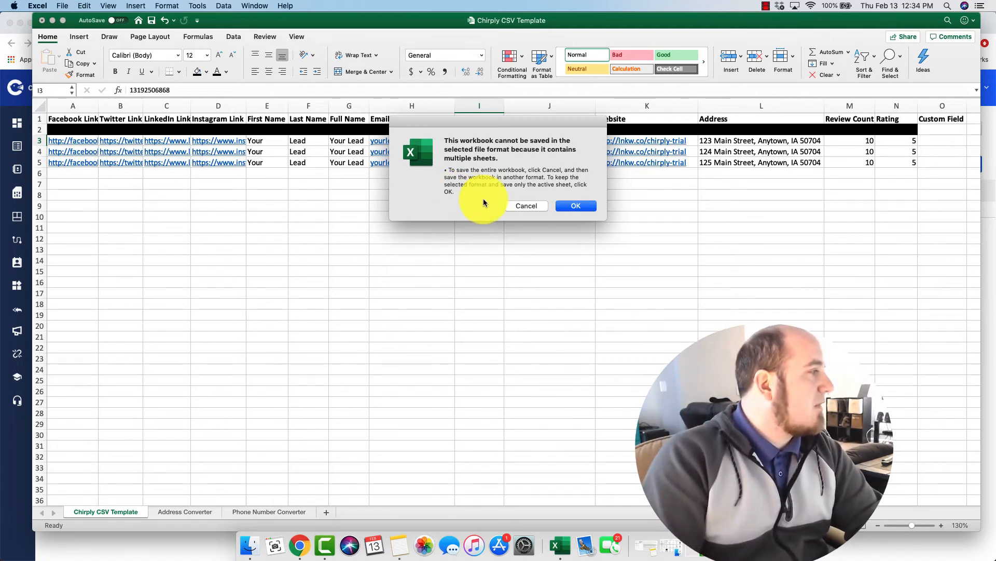
click(576, 206)
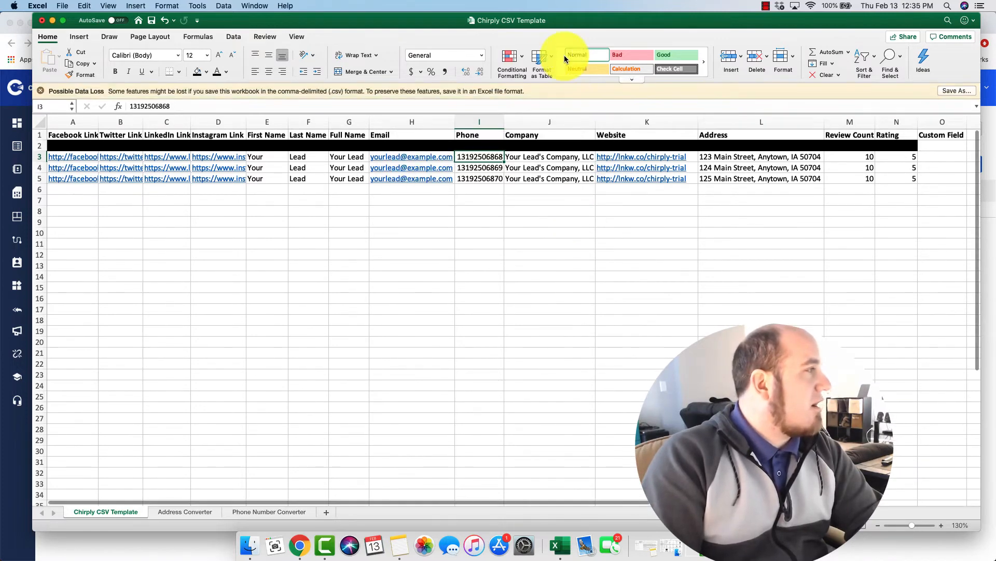
Step: Choose Chirply CSV Template.csv in the CSV DEMO list's Upload Leads dialog
click(52, 19)
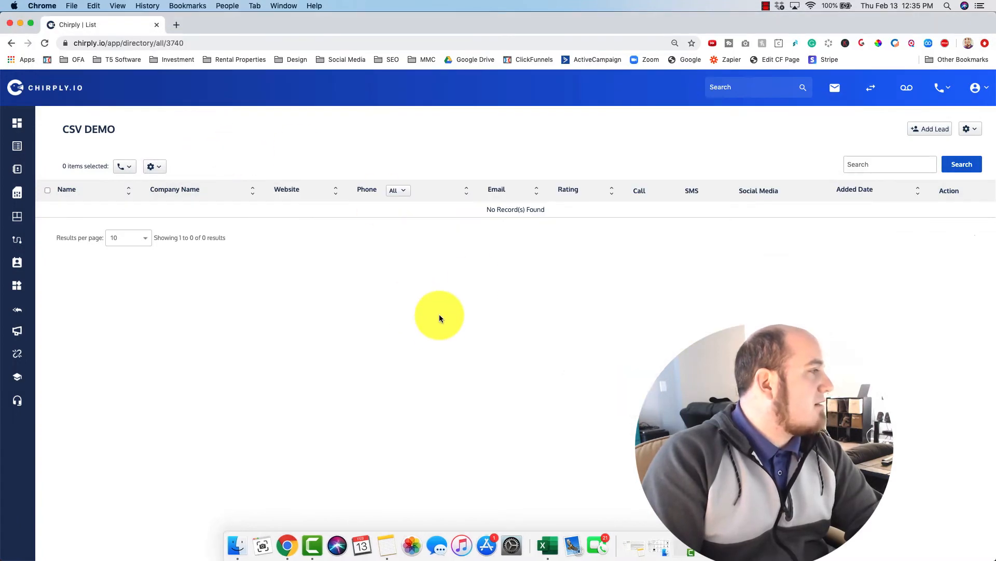
click(969, 129)
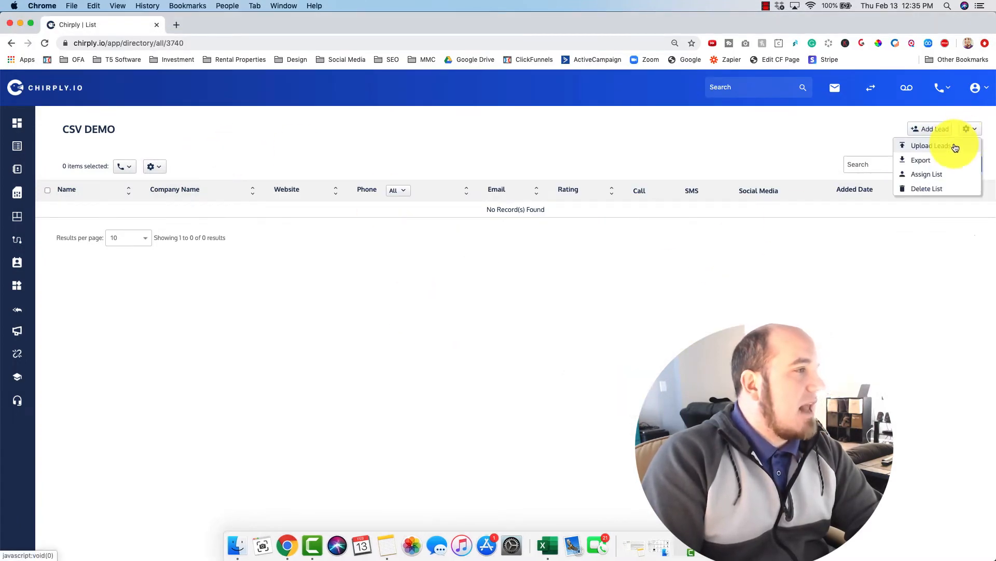
click(952, 146)
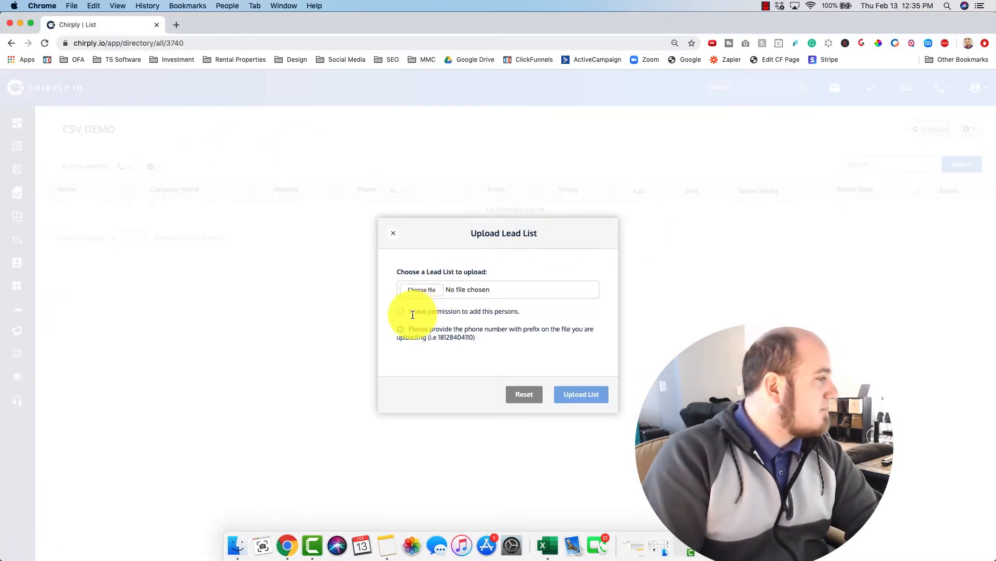
click(427, 290)
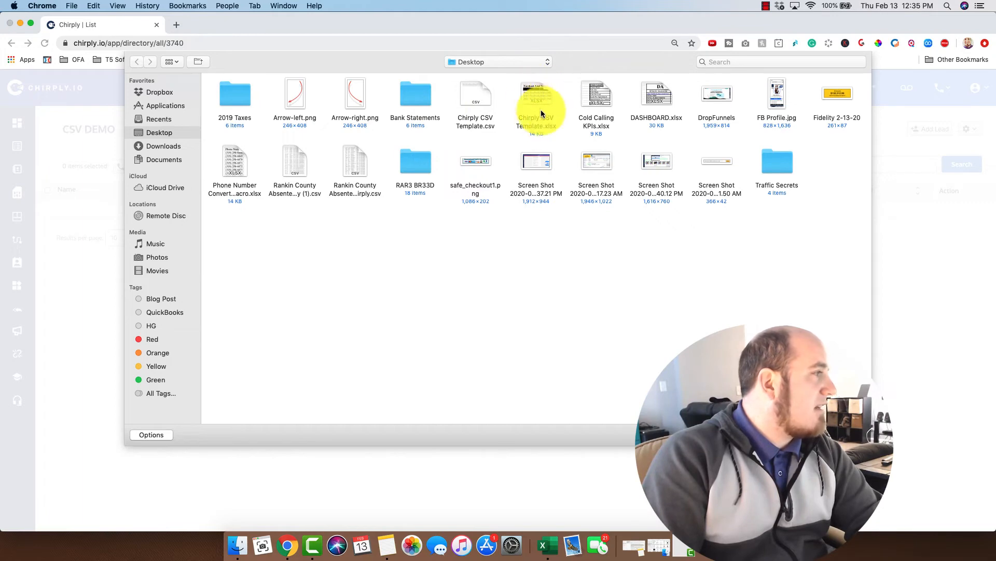
double_click(479, 99)
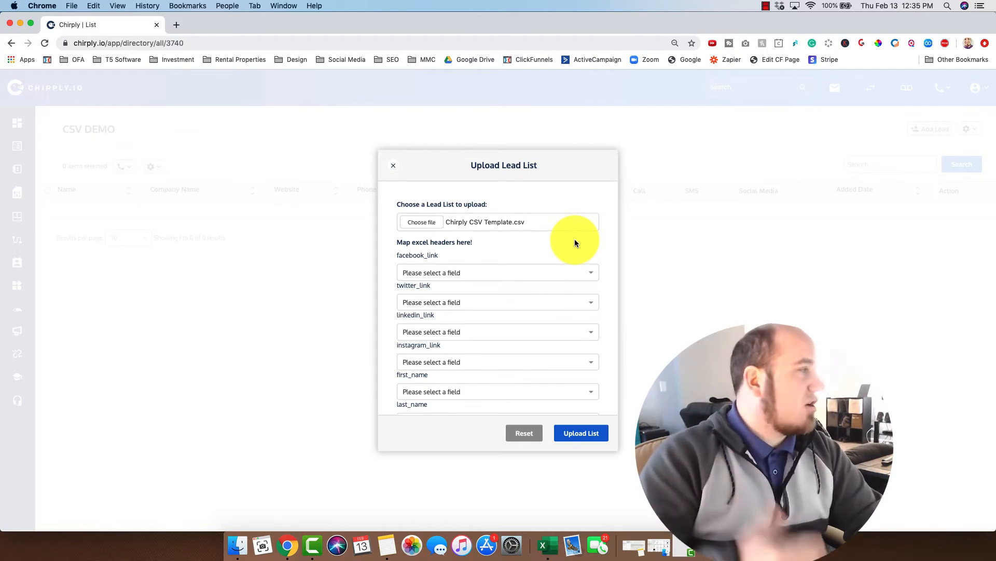
Step: Map facebook_link, twitter_link, linkedin_link and instagram_link to their matching social link fields
click(523, 278)
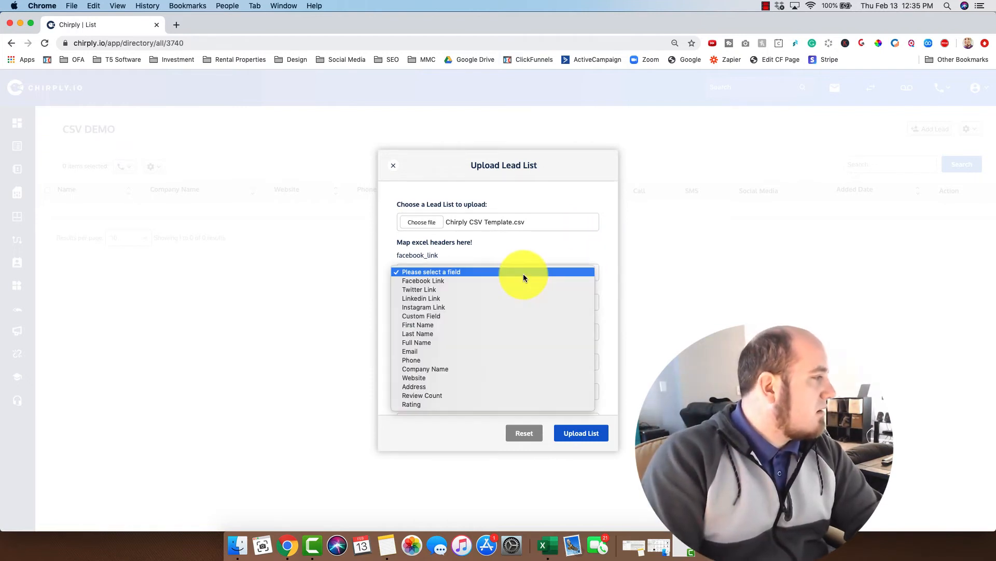
click(516, 283)
click(488, 306)
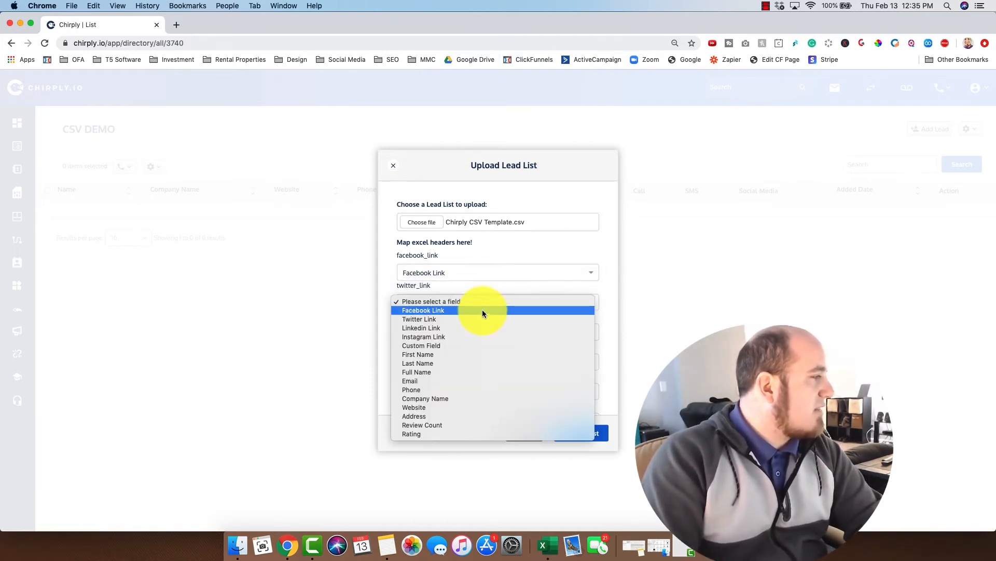
click(475, 317)
click(463, 332)
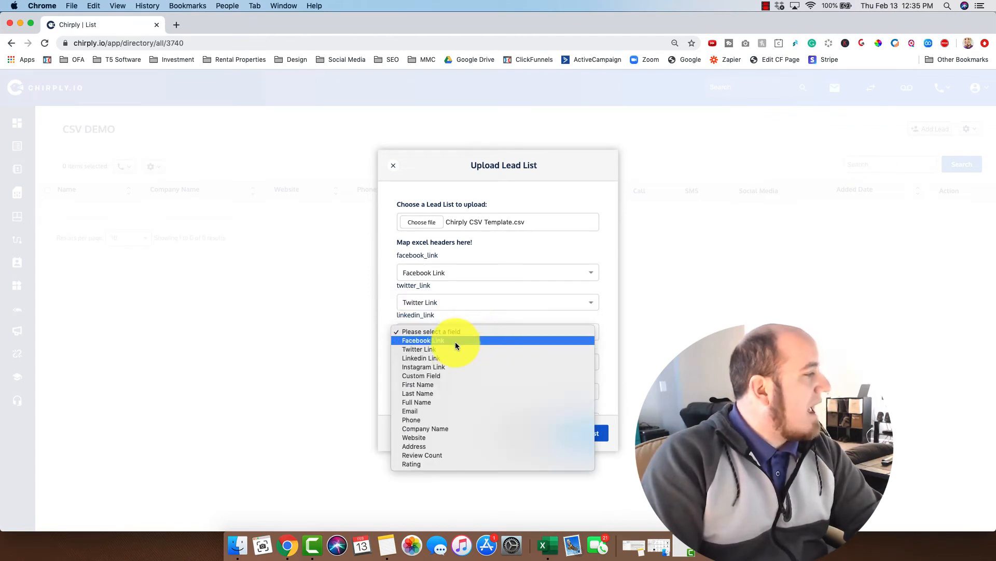
click(435, 358)
click(482, 363)
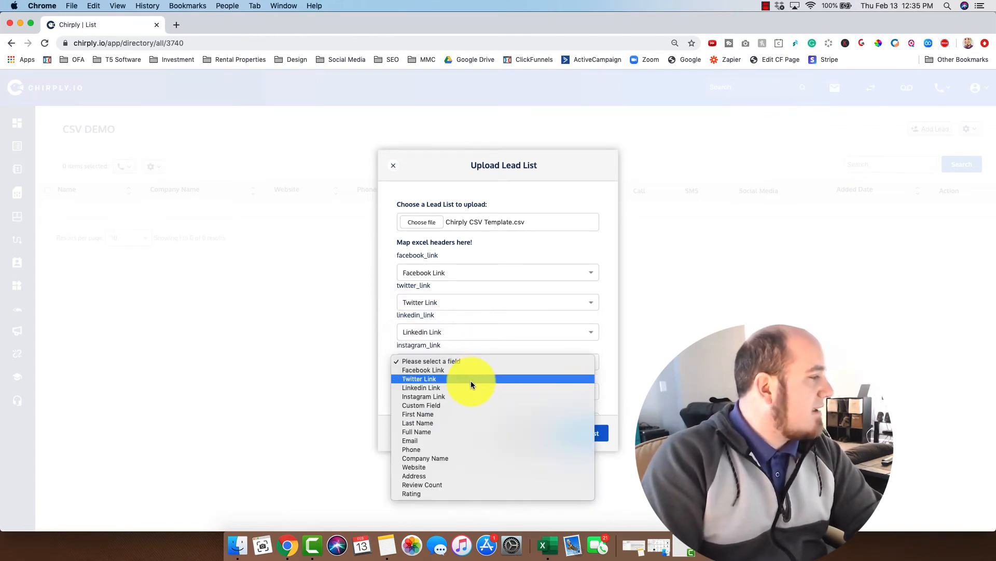
click(463, 397)
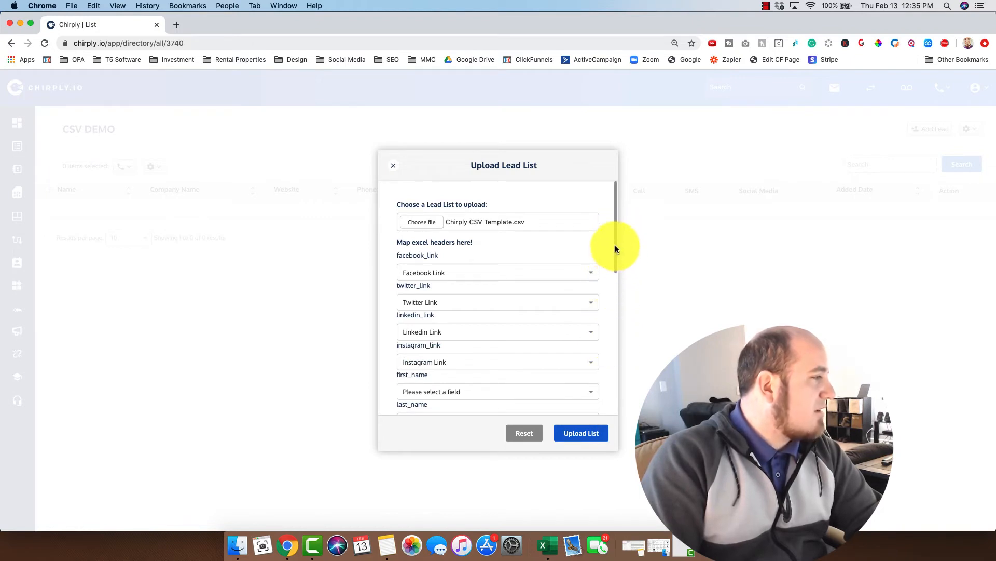
Step: Map first_name, last_name, full_name, email and phone to First Name, Last Name, Full Name, Email and Phone
drag(616, 251, 613, 294)
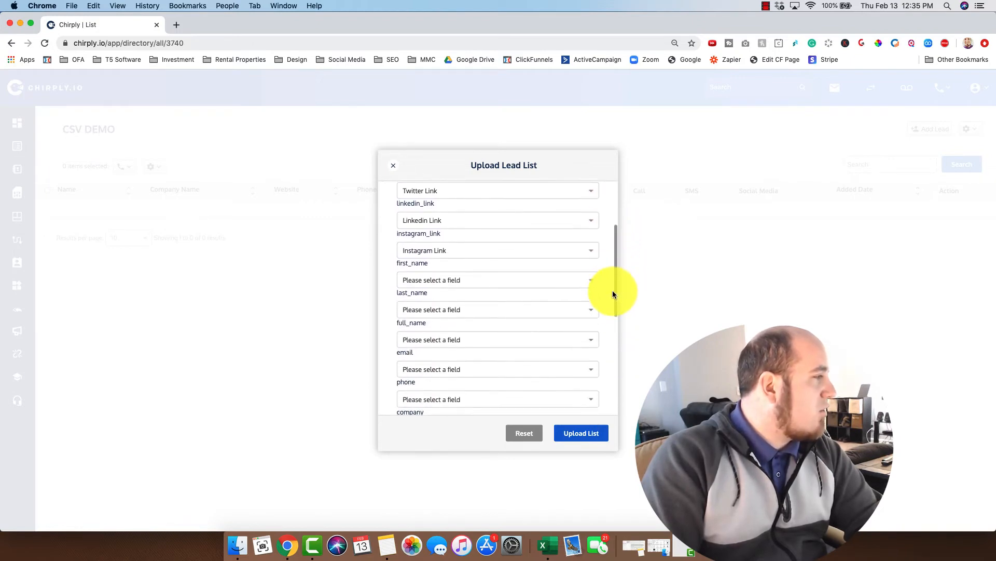
click(462, 273)
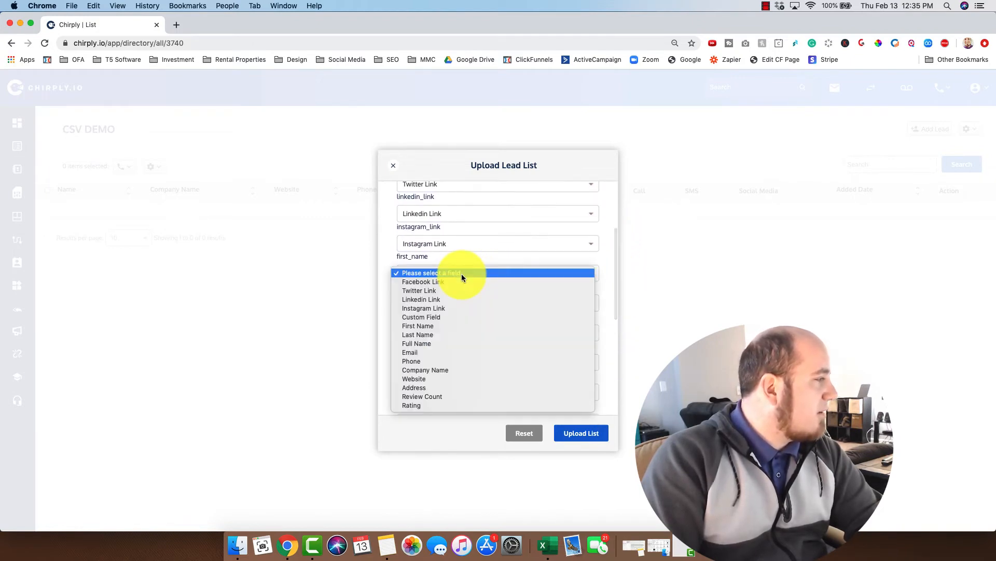
click(435, 324)
click(471, 301)
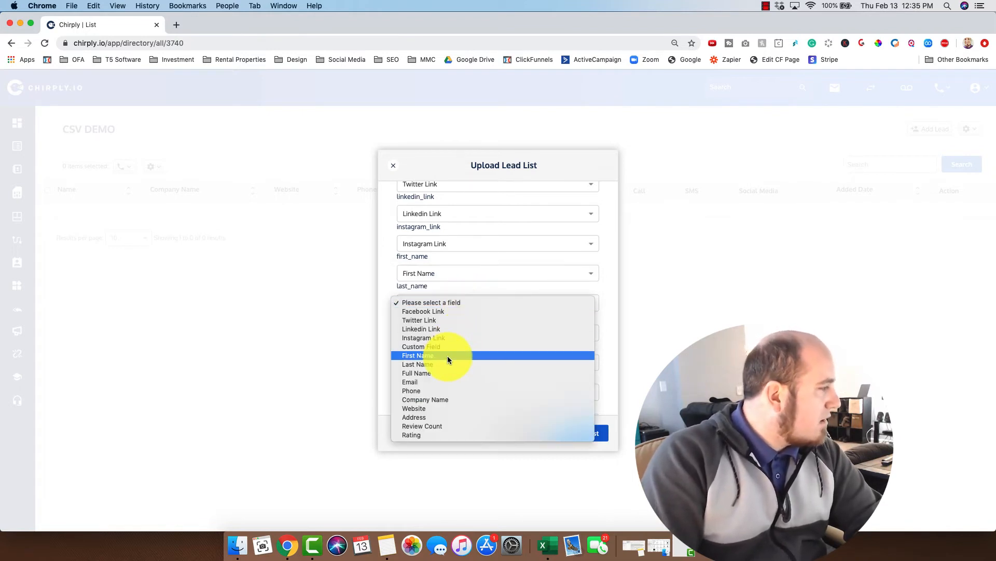
click(443, 361)
click(470, 333)
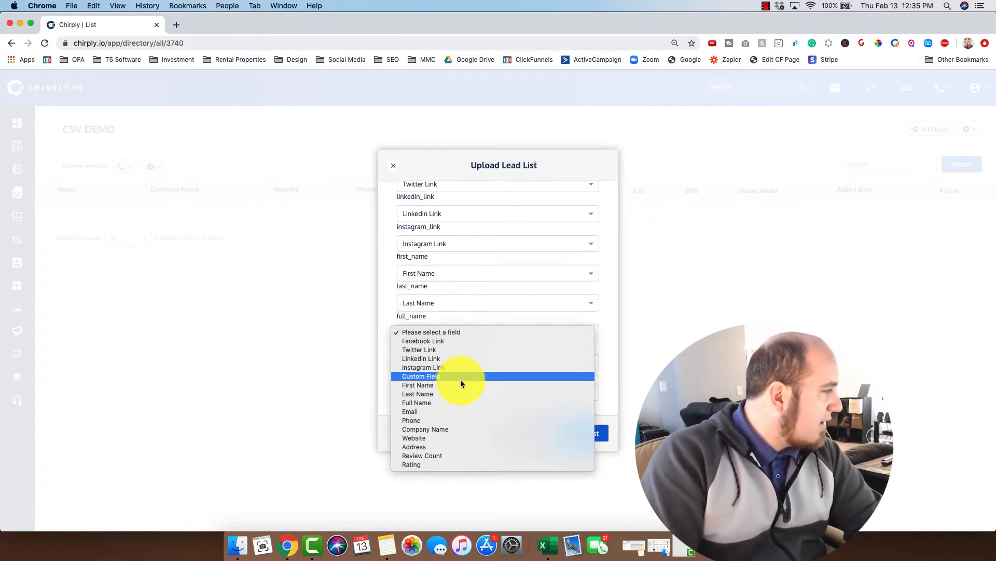
click(446, 403)
click(507, 363)
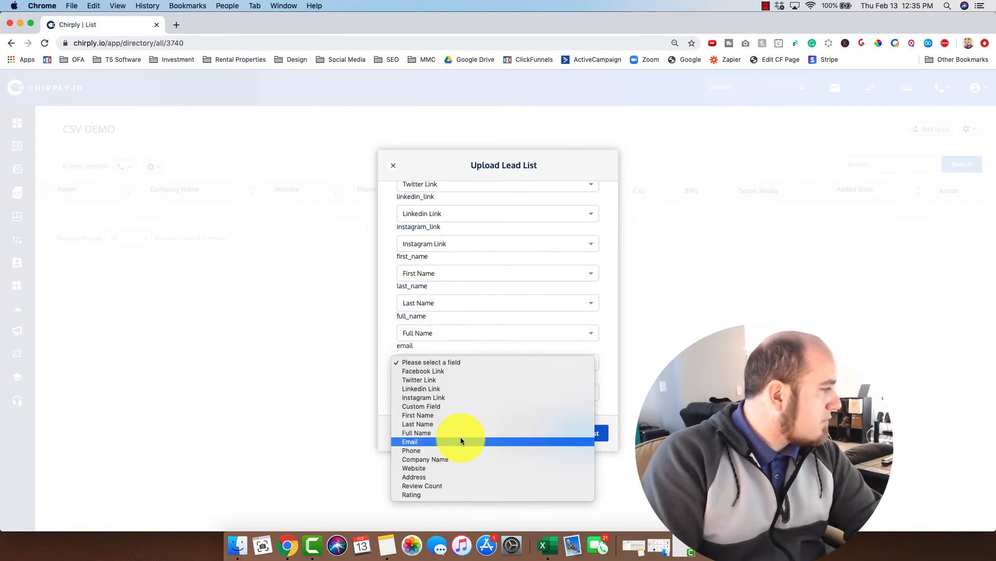
click(460, 440)
click(473, 392)
click(441, 479)
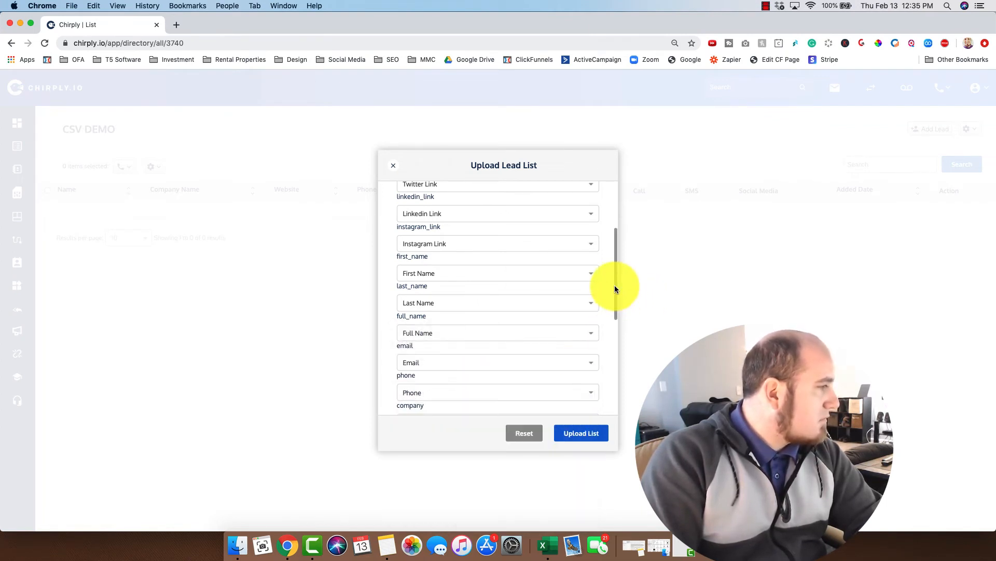
Step: Map company, website, address, review_count and rating to Company Name, Website, Address, Review Count and Rating
drag(614, 285, 605, 343)
click(480, 283)
click(445, 378)
click(463, 308)
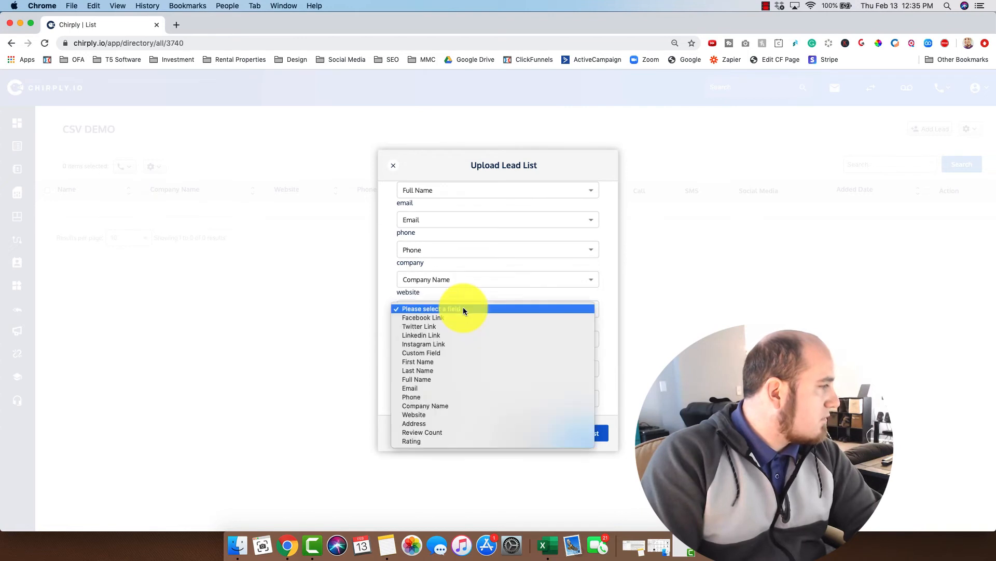
click(434, 414)
click(481, 337)
click(440, 454)
click(481, 369)
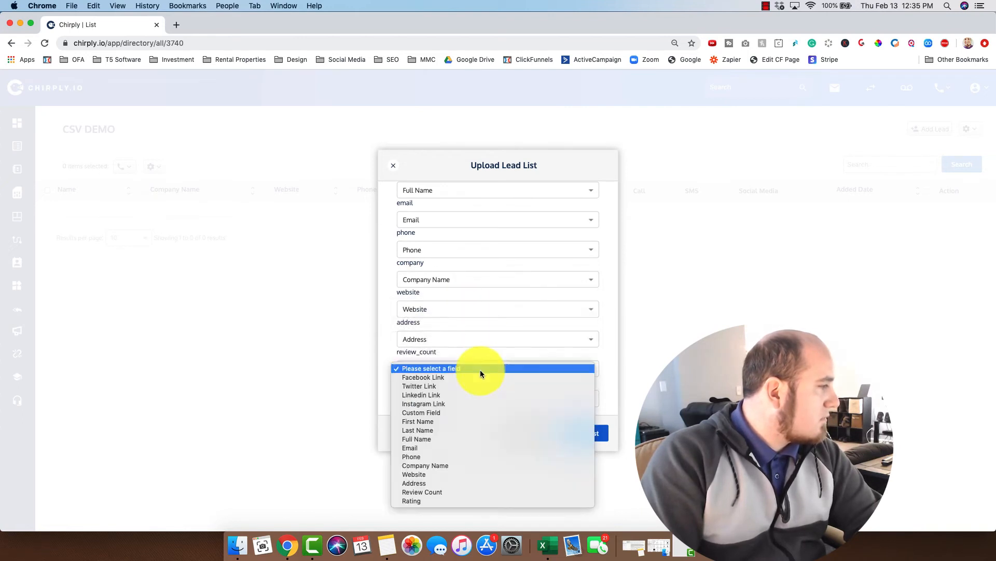
click(435, 491)
click(455, 400)
click(440, 522)
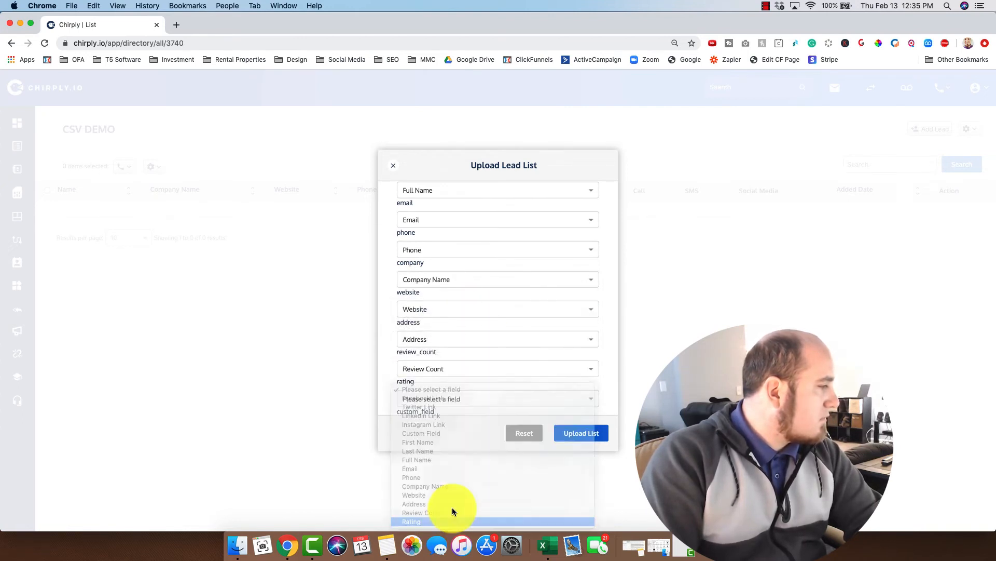
Step: Map custom_field to Custom Field, confirm permission to add the leads, and upload the list
scroll(613, 356, down, 5)
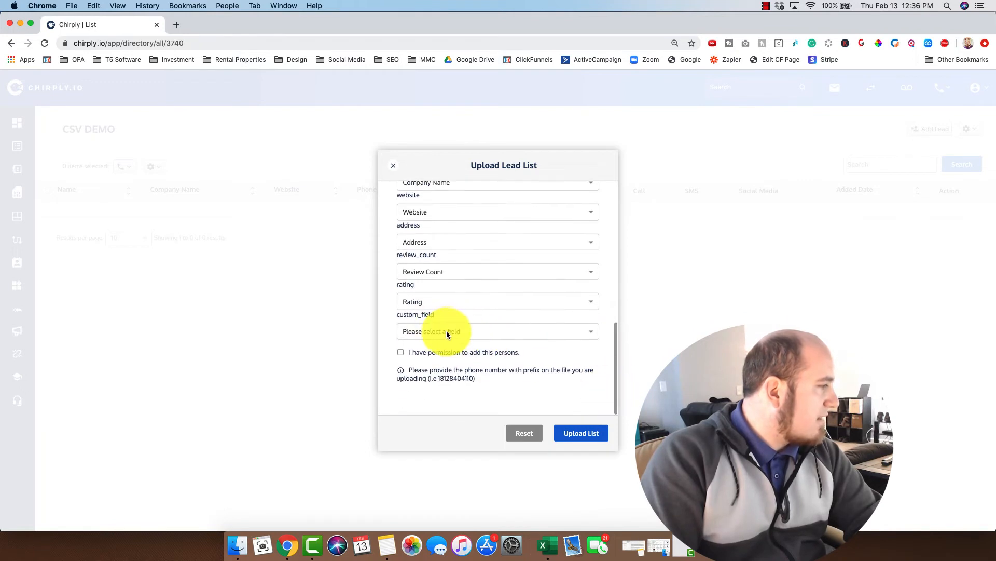
click(446, 331)
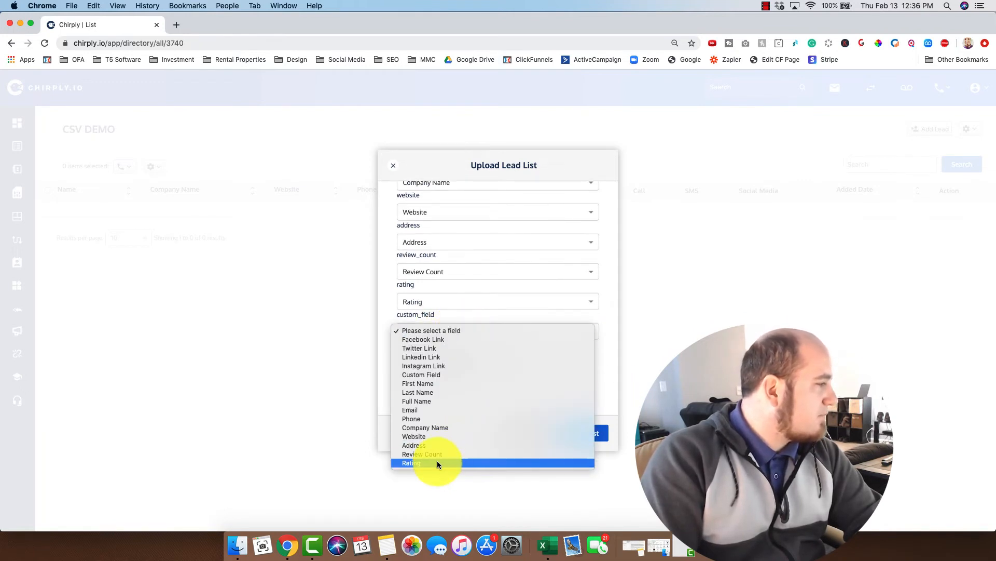
click(466, 373)
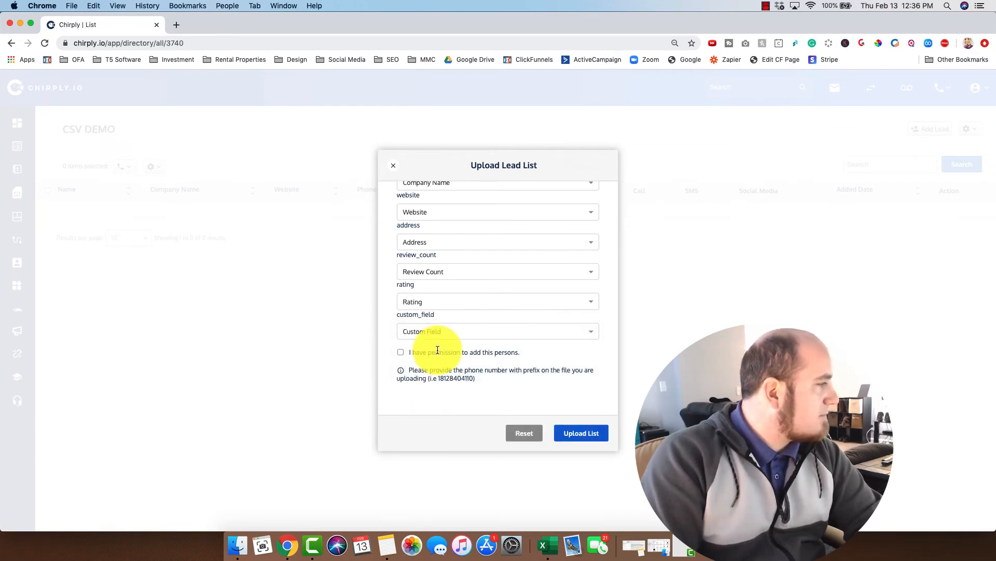
click(401, 352)
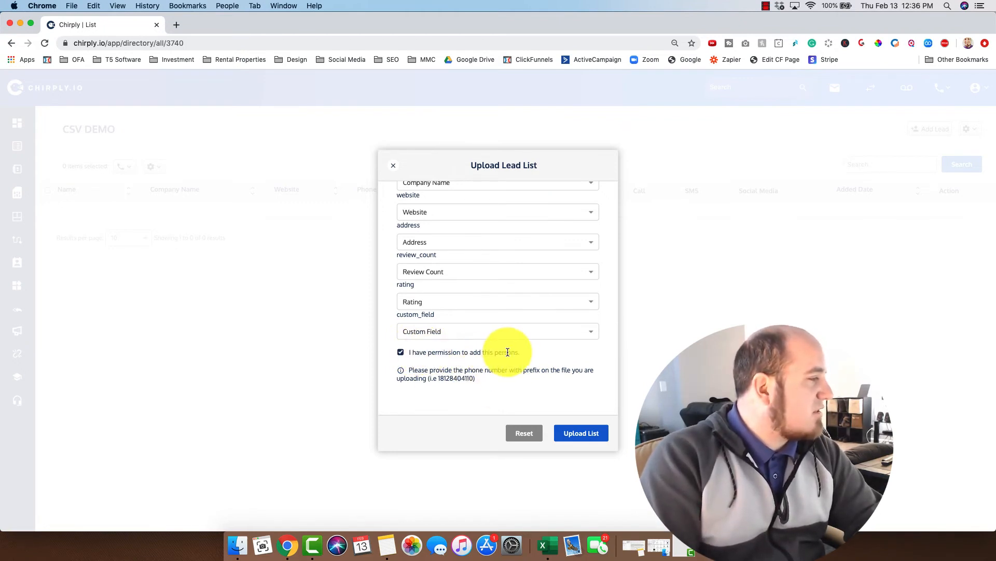
click(580, 431)
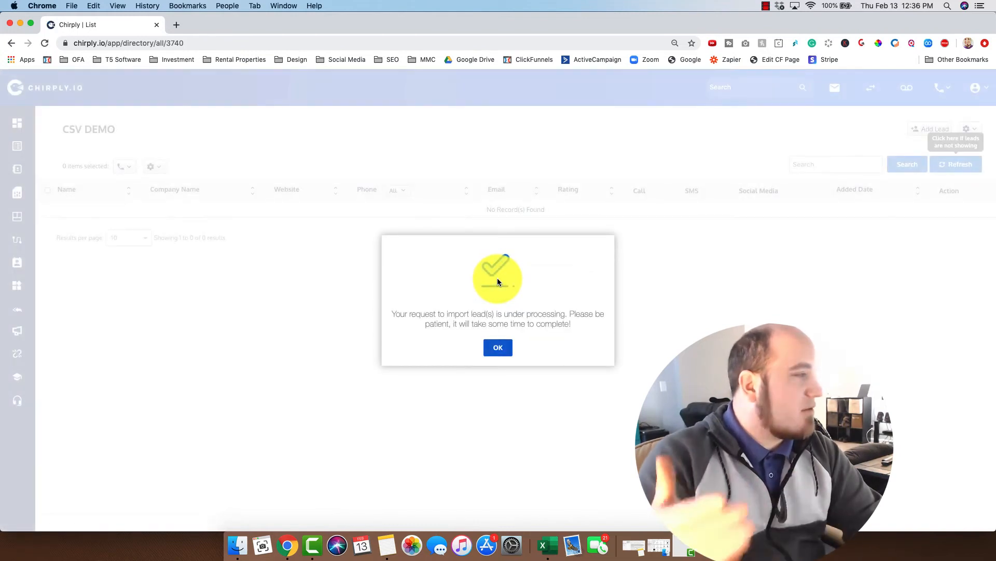
Step: Dismiss the processing notice, refresh to show the three leads, and test the first lead's Instagram link
click(499, 347)
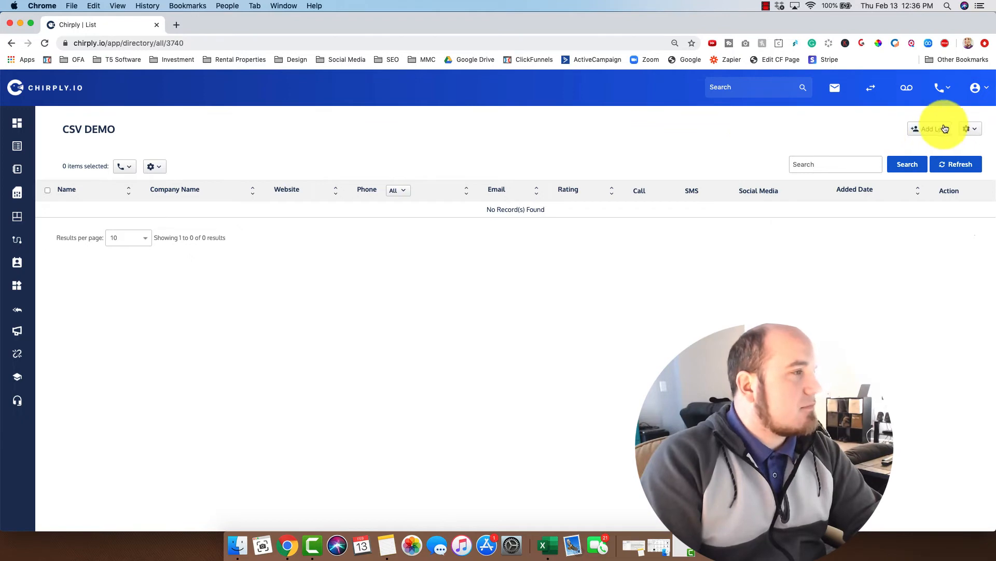
click(957, 165)
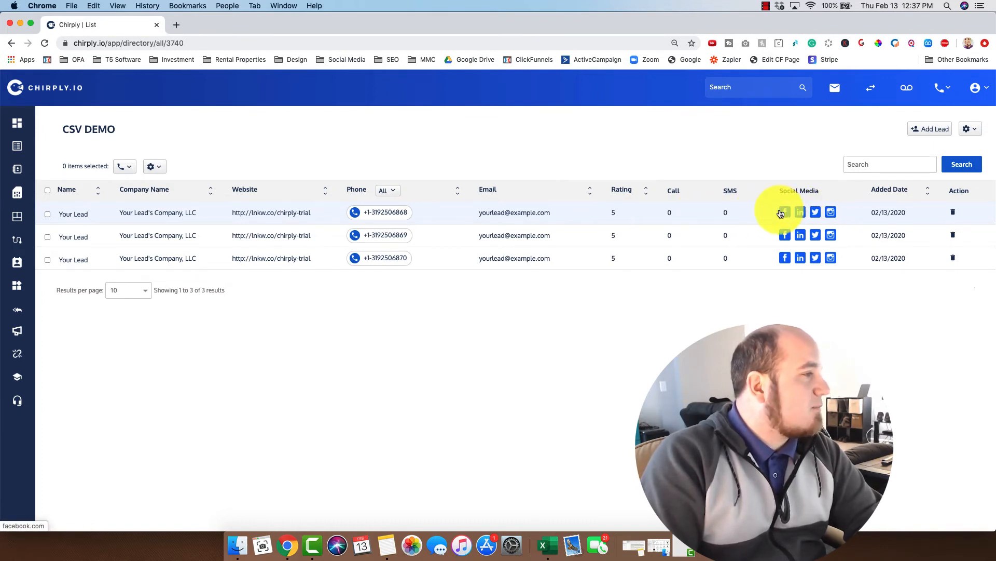
click(831, 211)
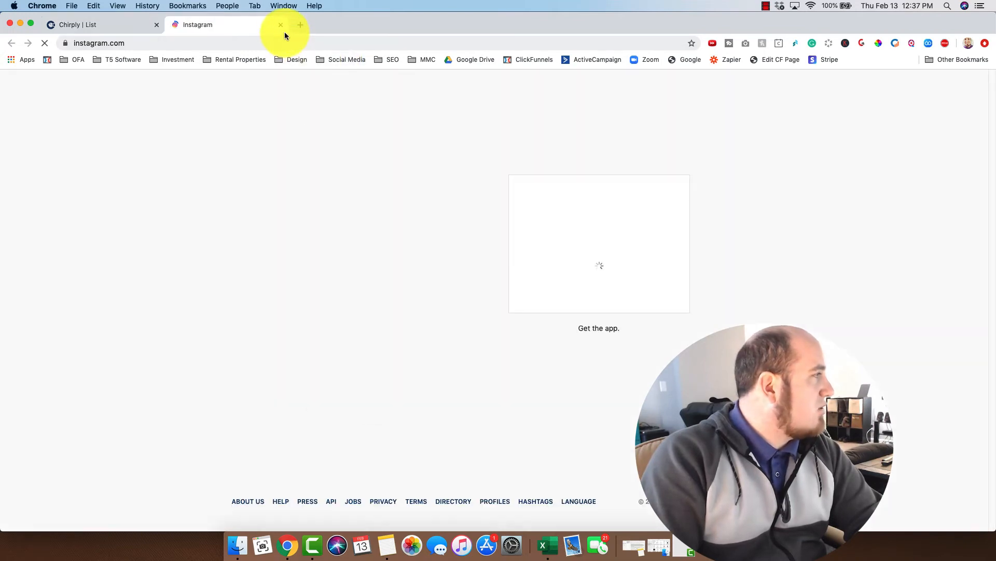
click(281, 25)
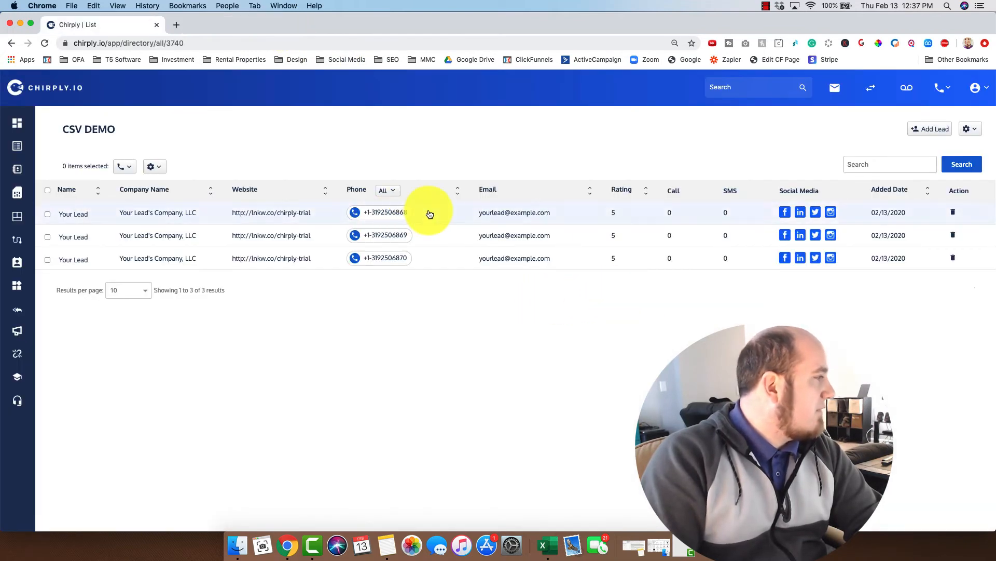
Step: Test the first lead's website link, then open that lead's detail panel
click(268, 214)
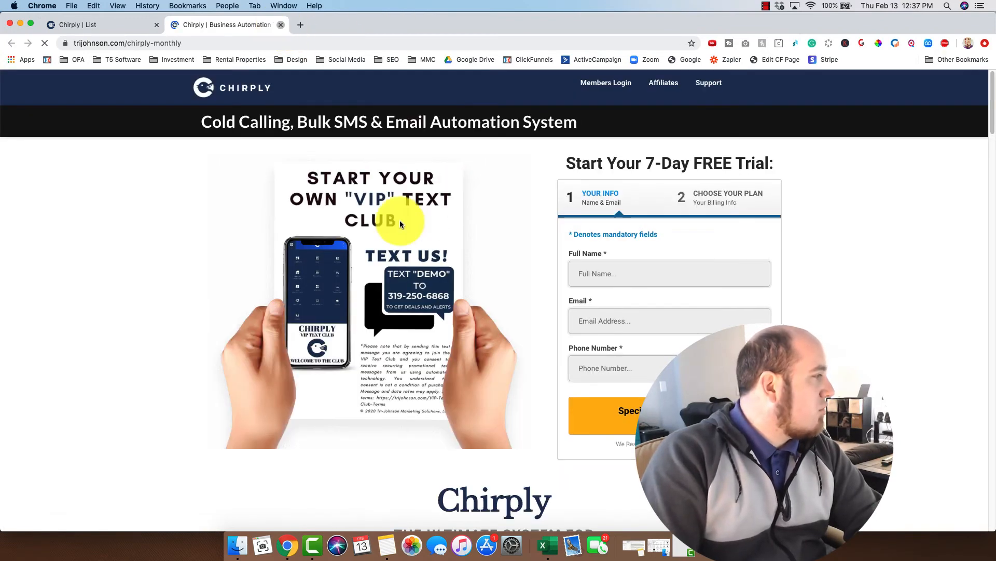
key(super+w)
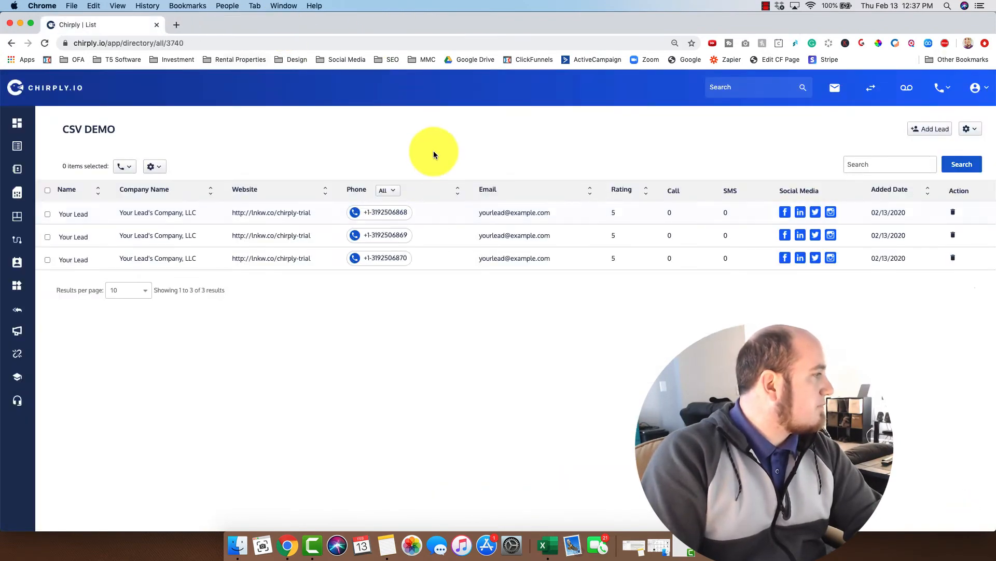
click(447, 217)
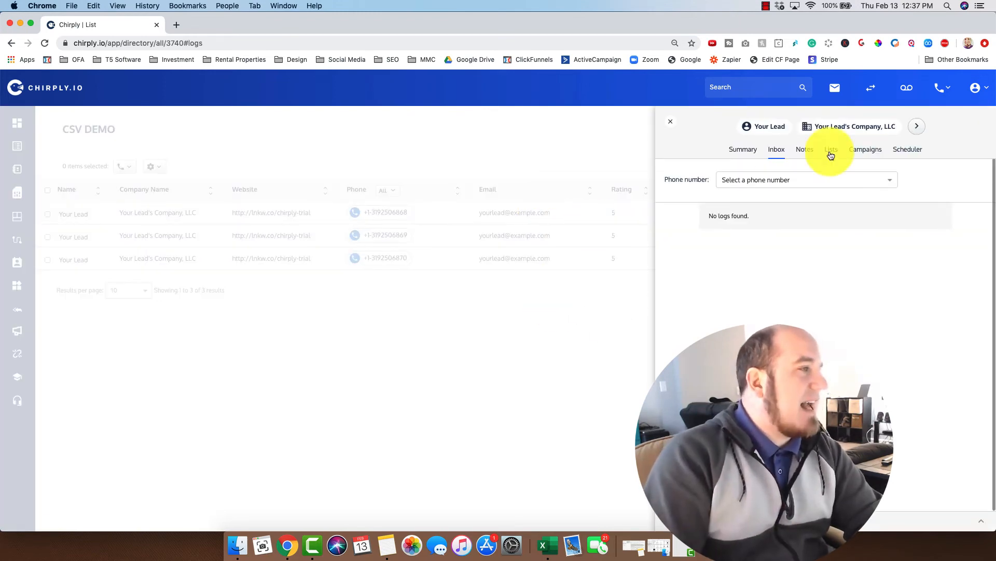
Step: View the first lead's Summary tab and check its website link in a new tab
click(742, 152)
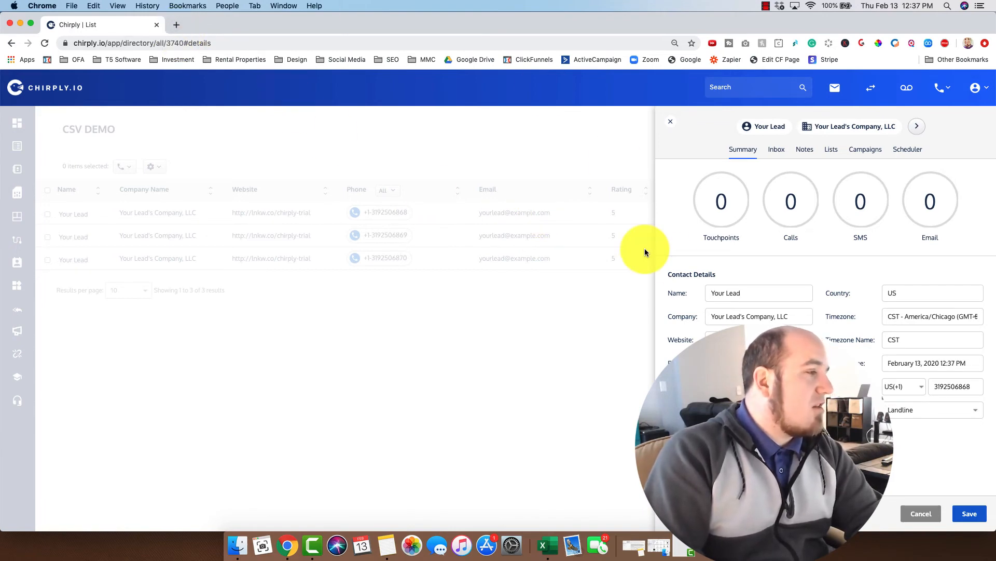
click(810, 340)
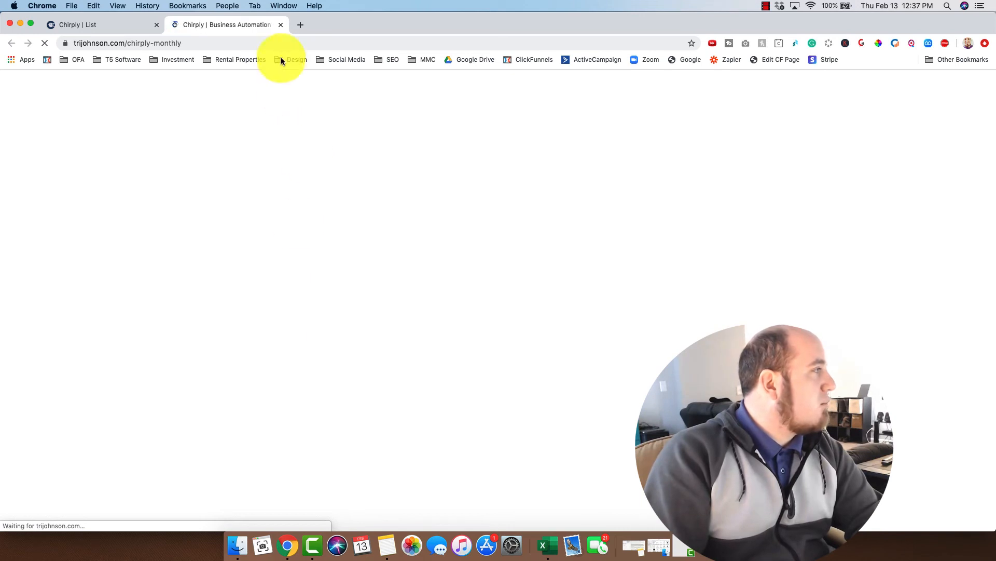
key(super+w)
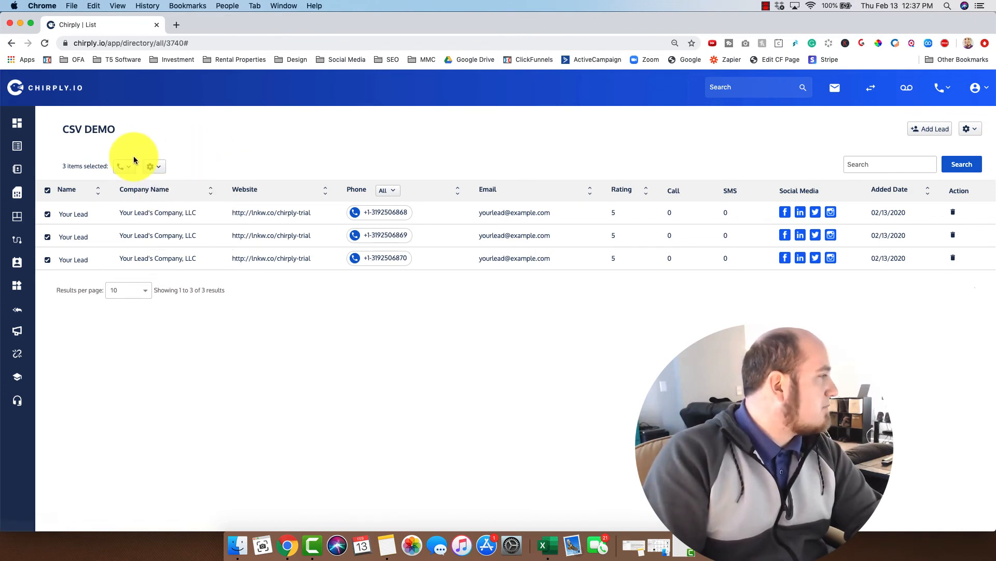
click(123, 166)
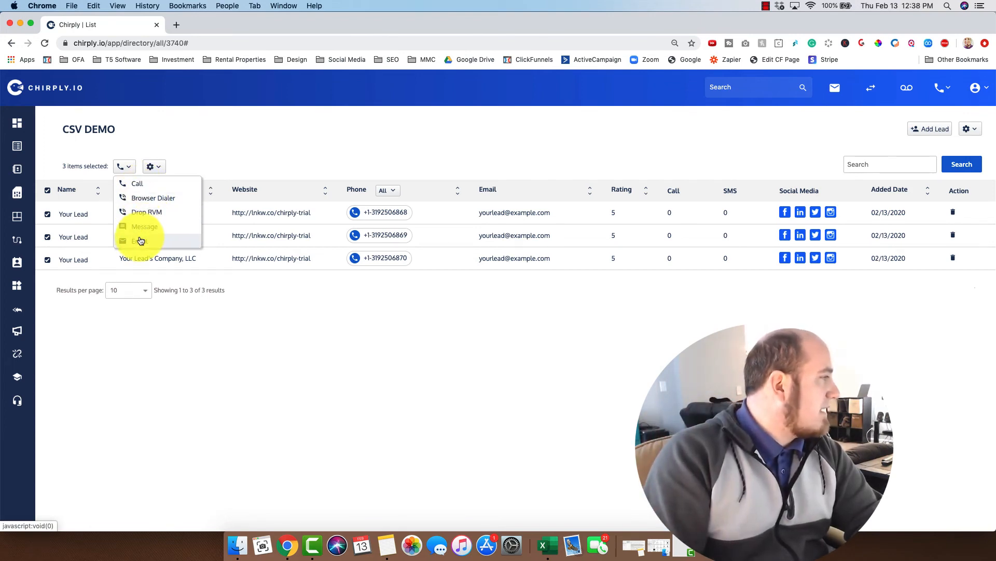
click(157, 205)
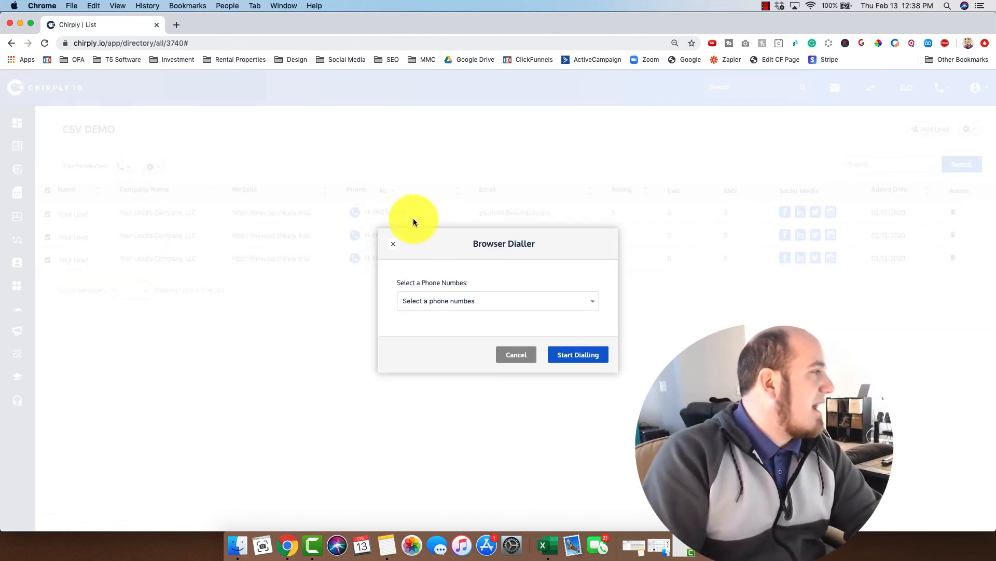
click(522, 303)
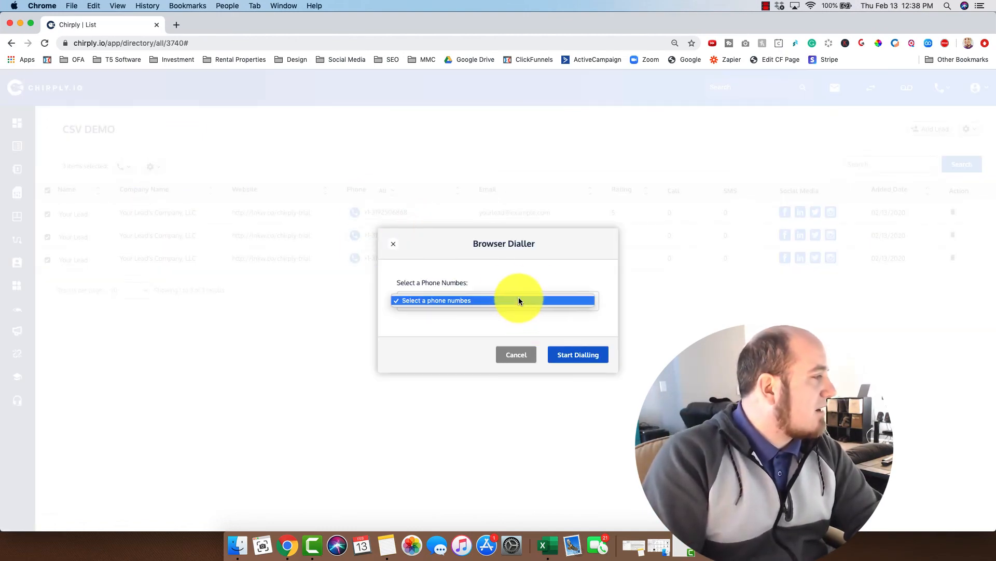
click(507, 275)
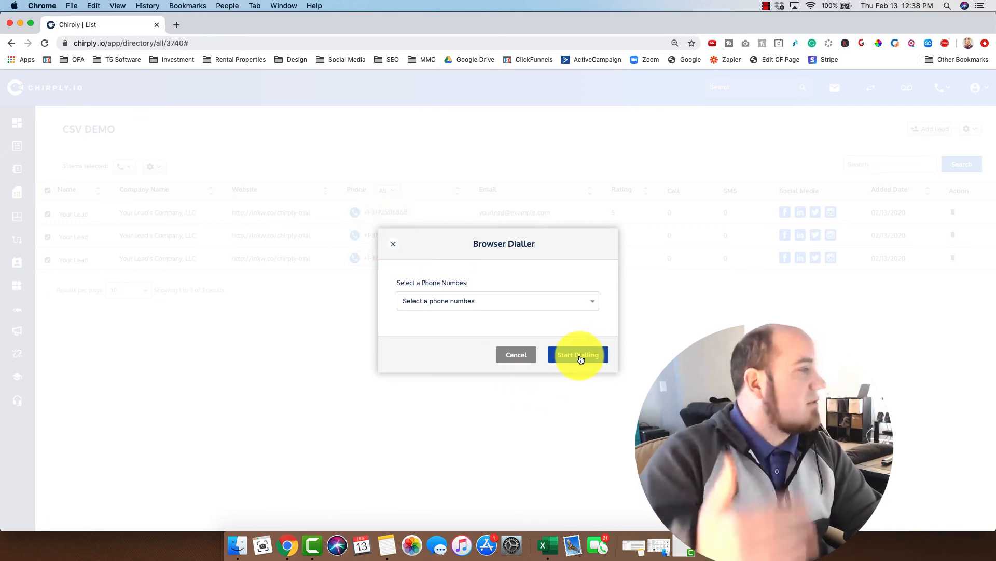
click(393, 244)
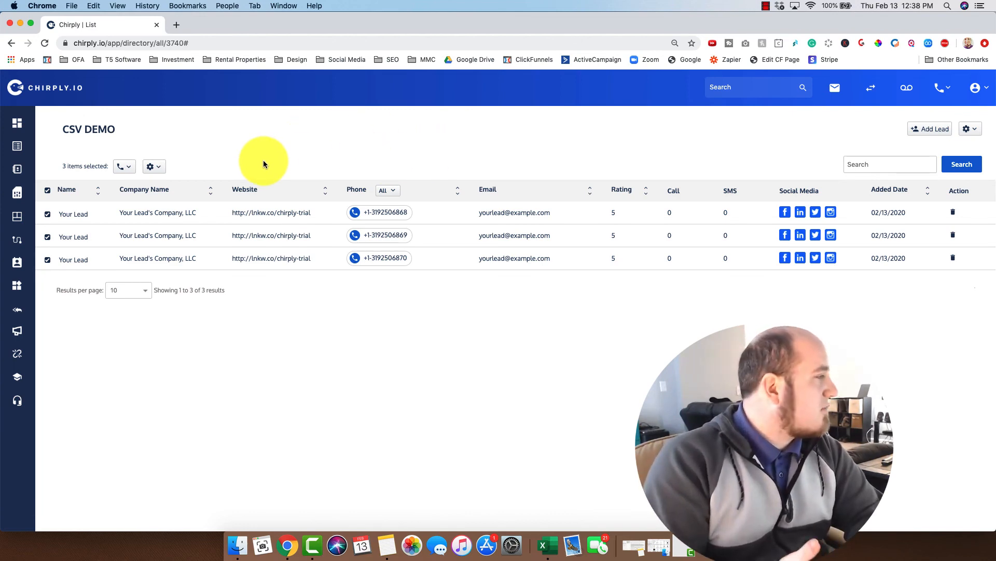
click(765, 7)
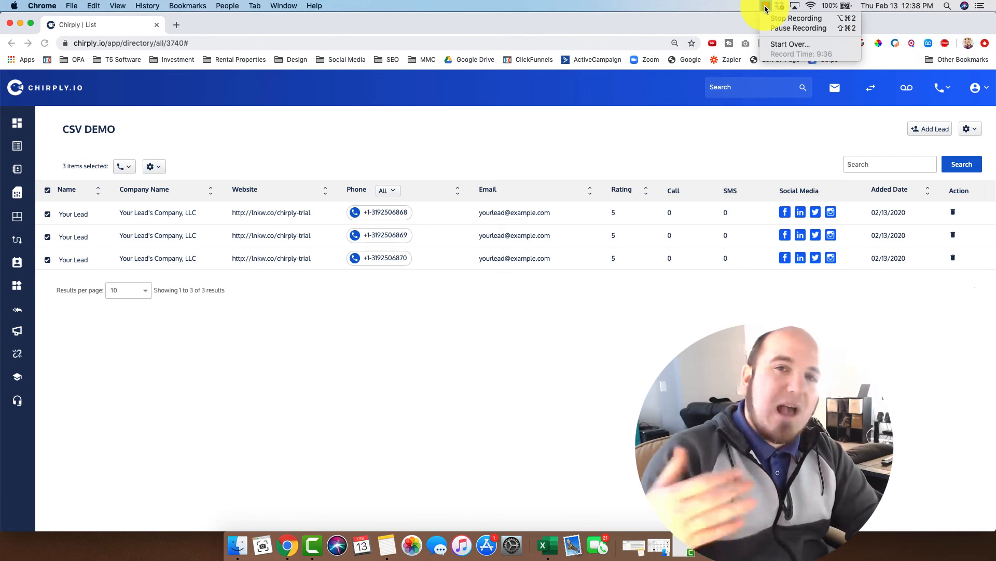